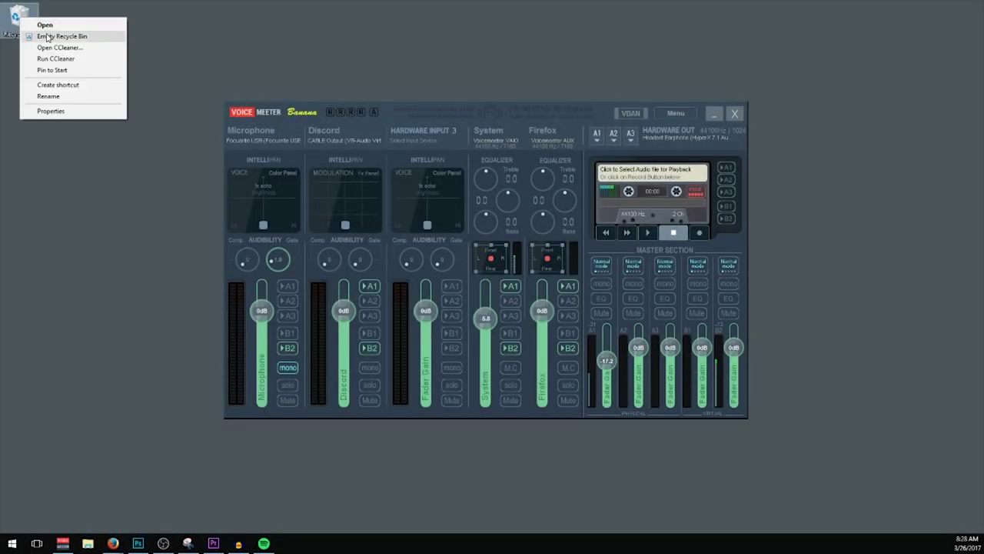
# Step: Empty the Recycle Bin and confirm deleting its contents
pyautogui.click(48, 36)
pyautogui.click(529, 280)
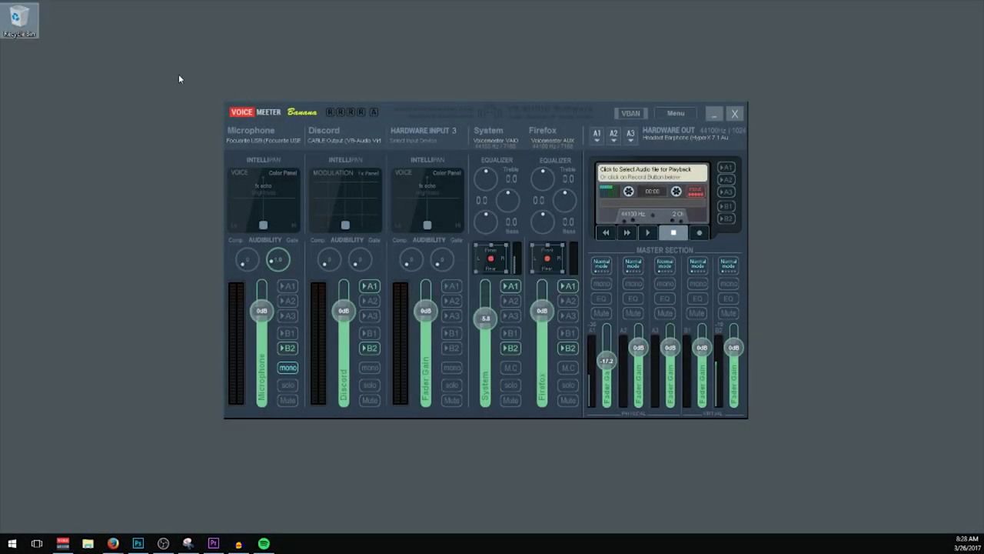
pyautogui.click(185, 115)
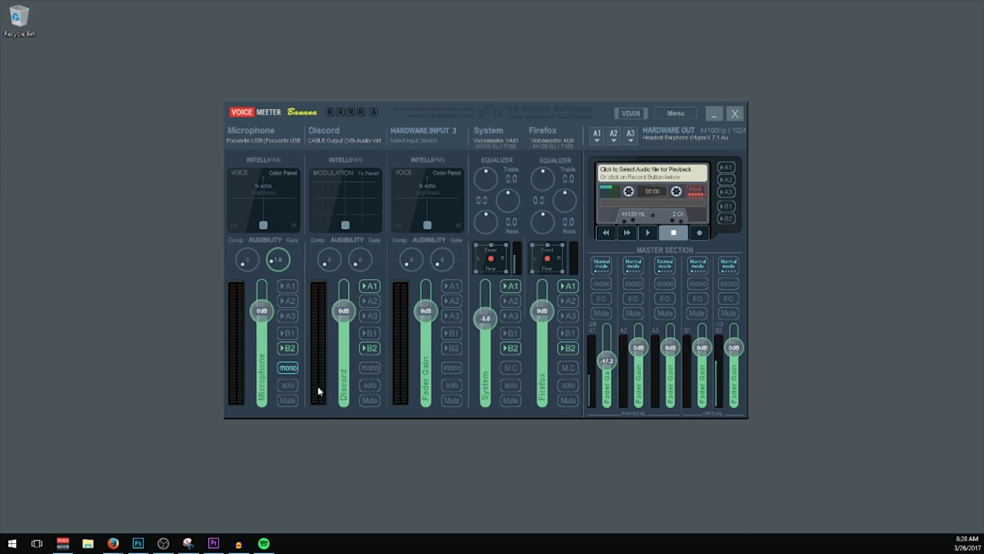
# Step: Send the mic to B1, toggle Discord's B2, and route Hardware Input 3 to A2, A3 and B1
pyautogui.click(288, 333)
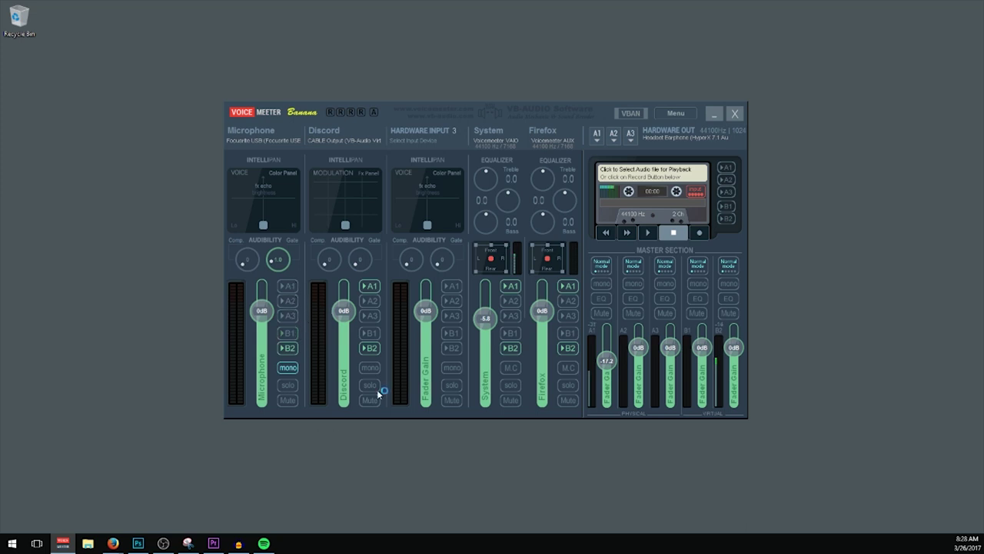
pyautogui.click(366, 347)
pyautogui.click(367, 348)
pyautogui.click(457, 285)
pyautogui.click(453, 286)
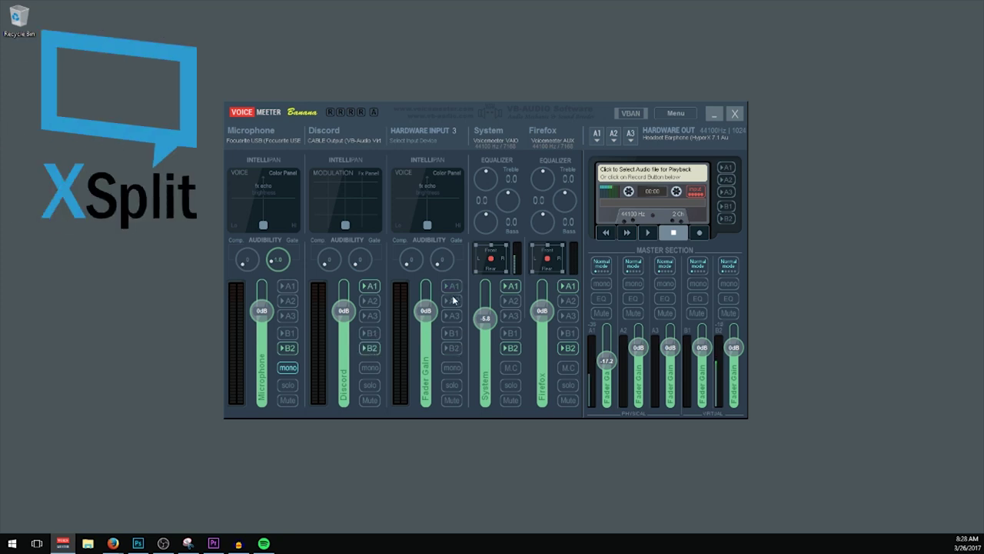
pyautogui.click(452, 301)
pyautogui.click(453, 315)
pyautogui.click(453, 333)
# Step: Clear Hardware Input 3's bus routing, toggle mono off, and lower A1 to -22.5 dB
pyautogui.click(452, 348)
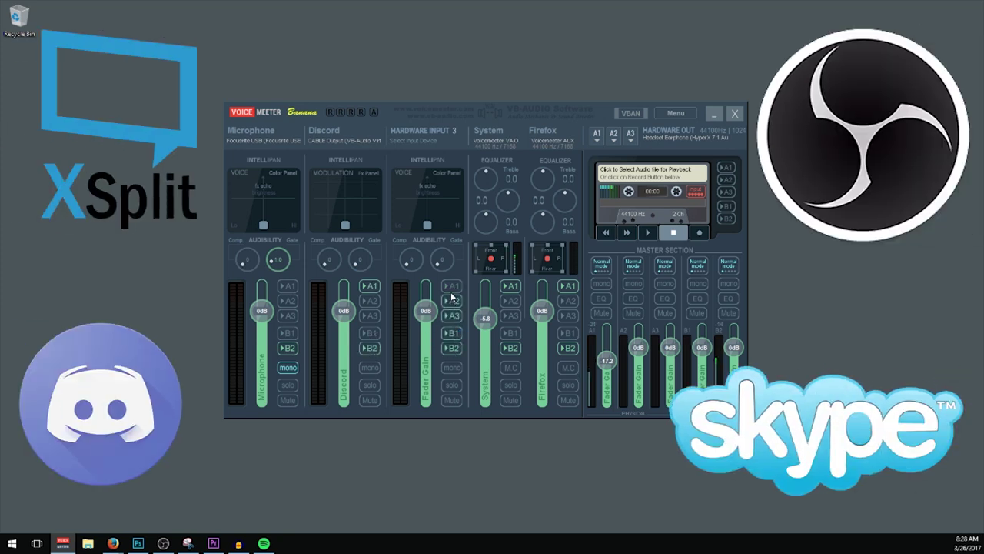
pyautogui.click(452, 300)
pyautogui.click(452, 315)
pyautogui.click(453, 333)
pyautogui.click(453, 348)
pyautogui.click(452, 369)
pyautogui.click(454, 372)
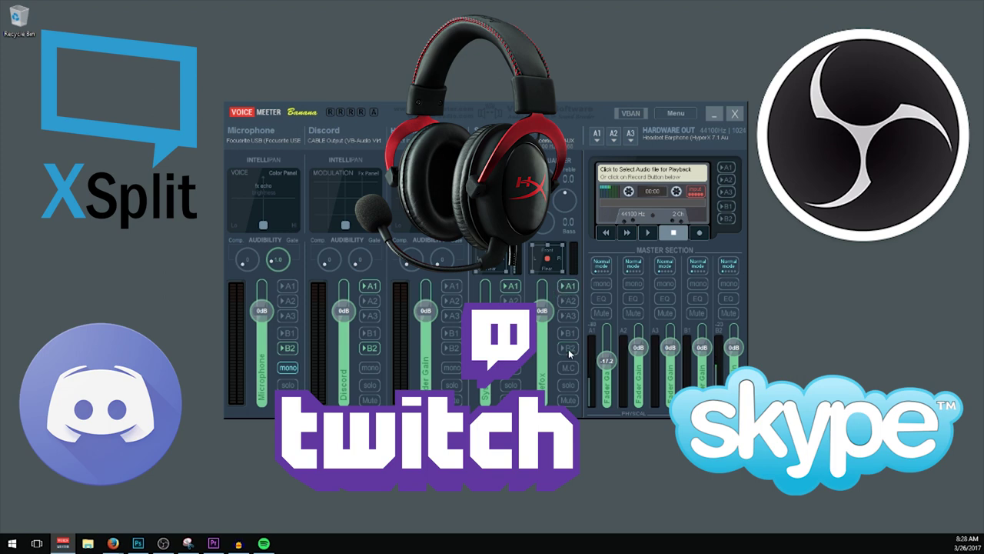
pyautogui.moveTo(604, 361); pyautogui.dragTo(615, 376)
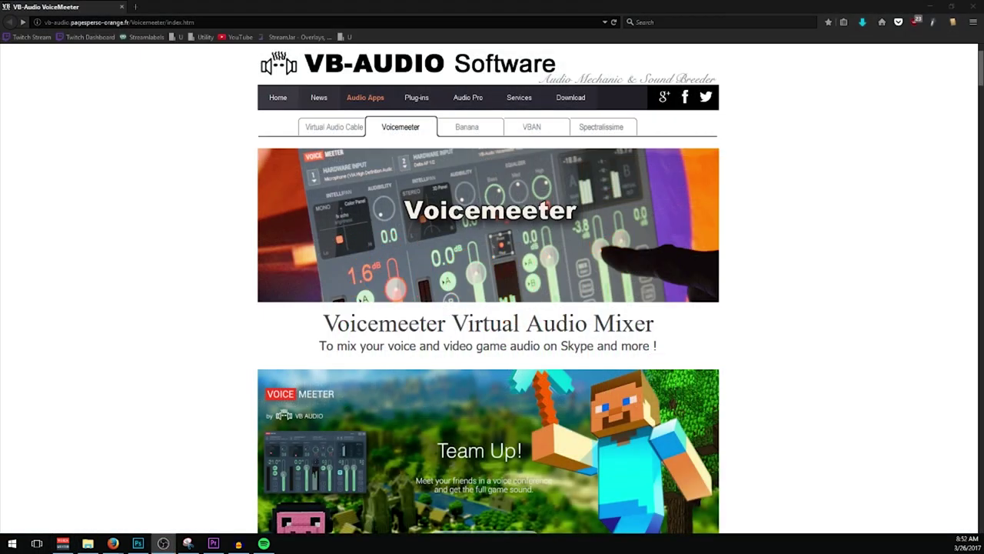
# Step: Scroll down the VB-Audio page and jump to the #DownloadCable install section
pyautogui.scroll(-3, 222, 264)
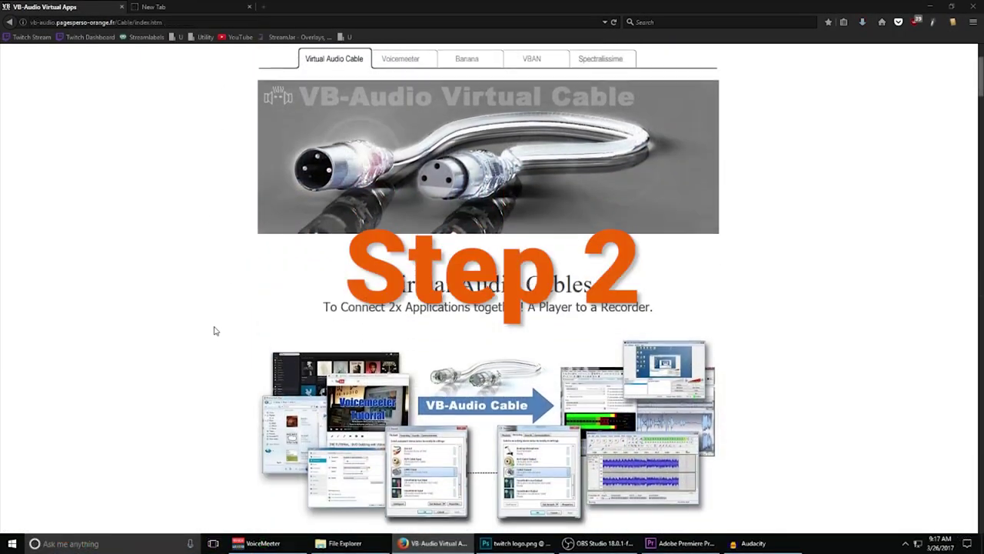
pyautogui.scroll(-3, 213, 329)
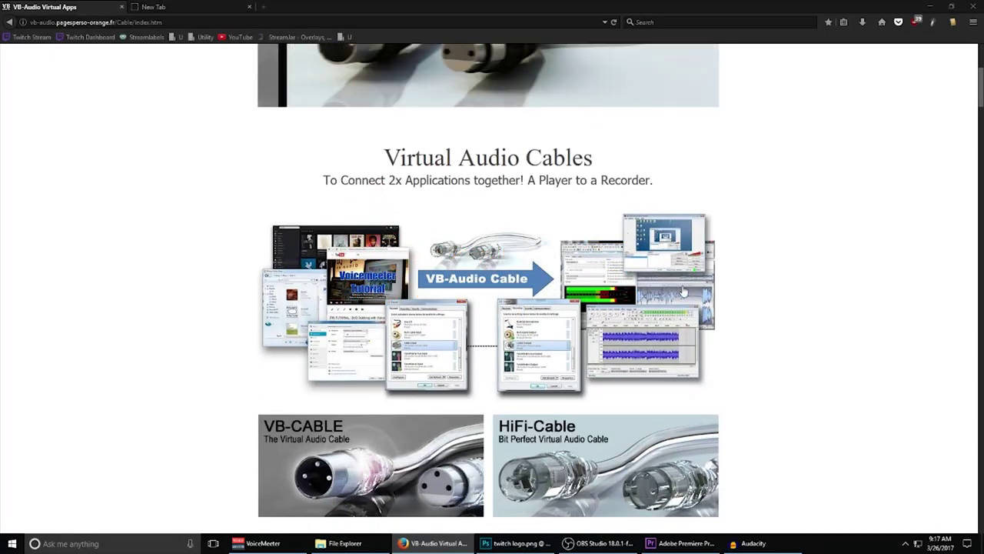
pyautogui.scroll(-3, 163, 298)
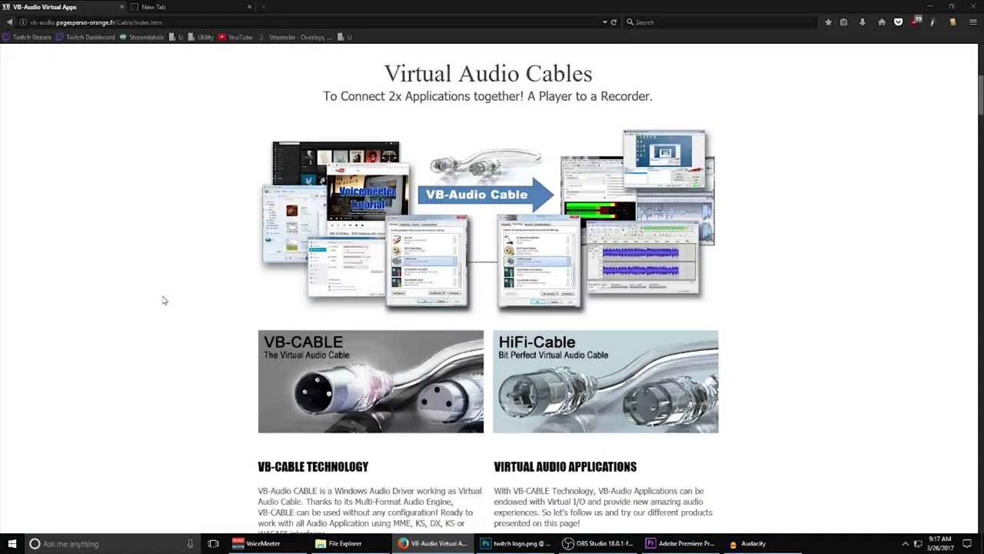
pyautogui.click(265, 231)
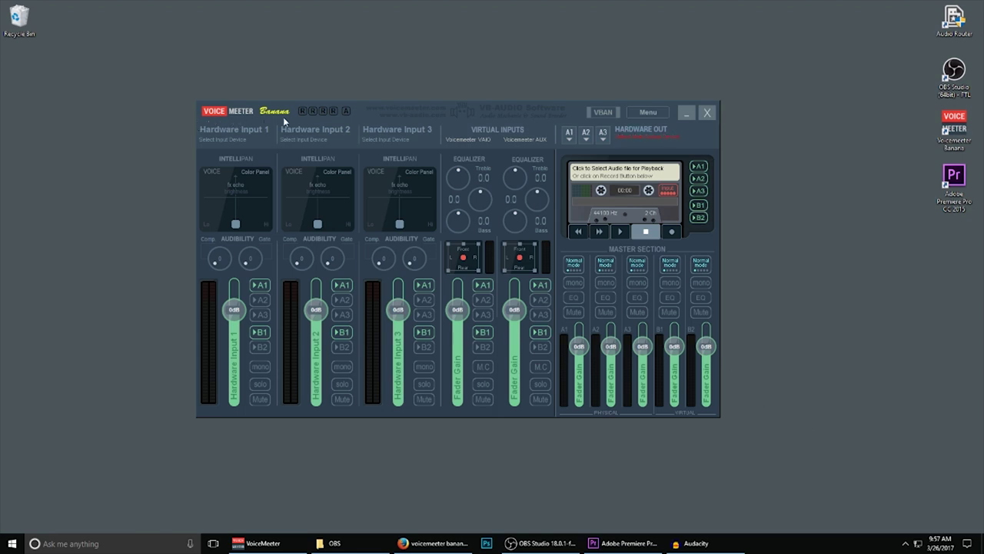
# Step: Open the Windows Sound playback devices from the tray audio icon's Audio Devices option
pyautogui.click(905, 543)
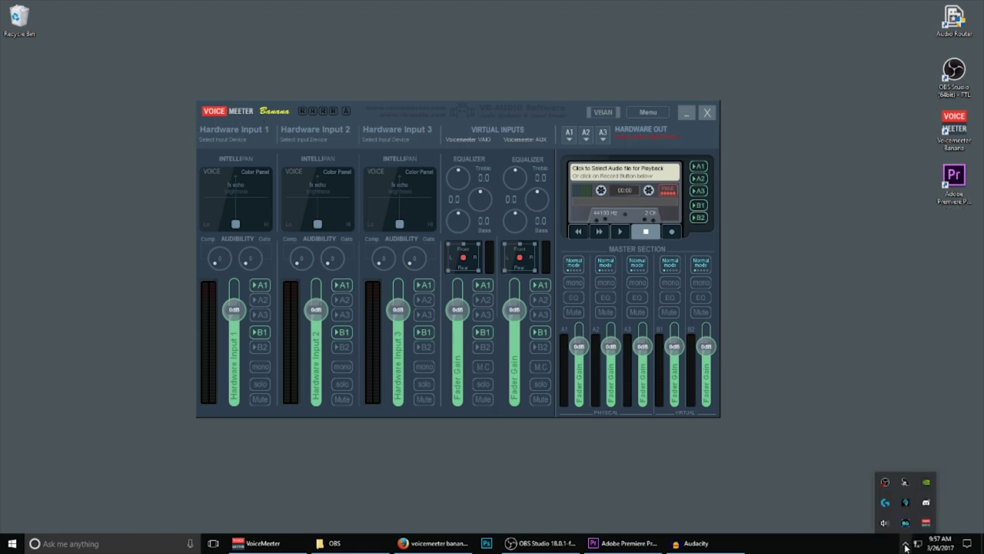
pyautogui.rightClick(908, 484)
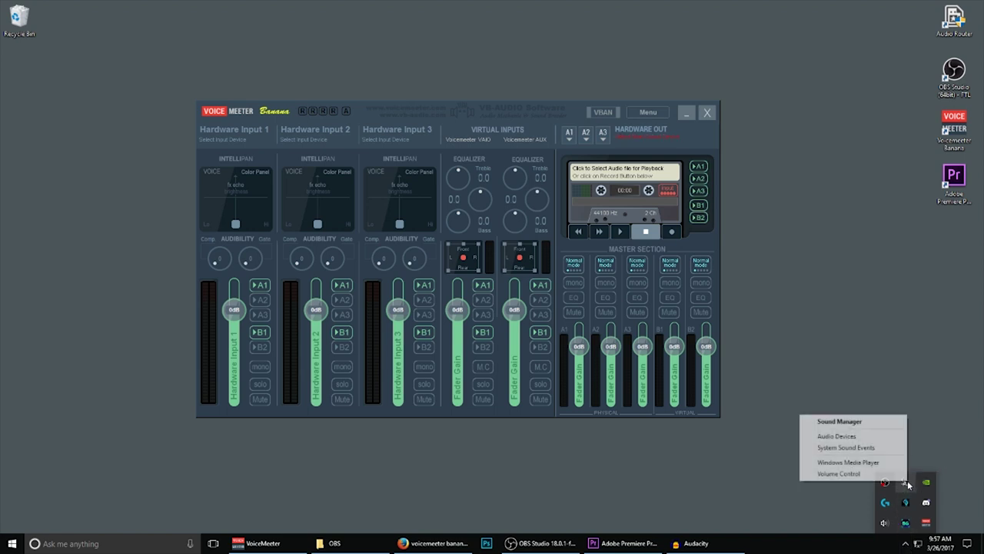
pyautogui.click(860, 437)
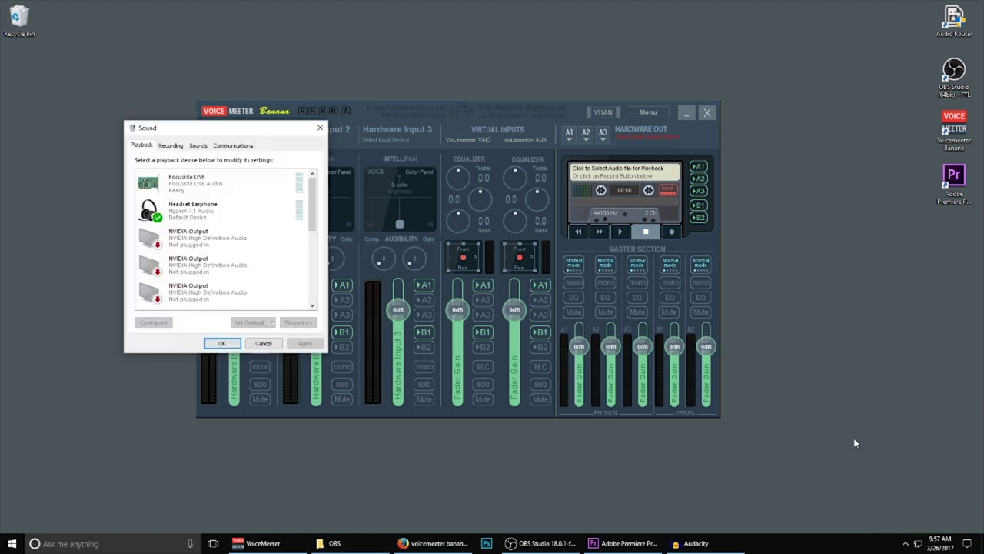
pyautogui.moveTo(233, 131); pyautogui.dragTo(551, 182)
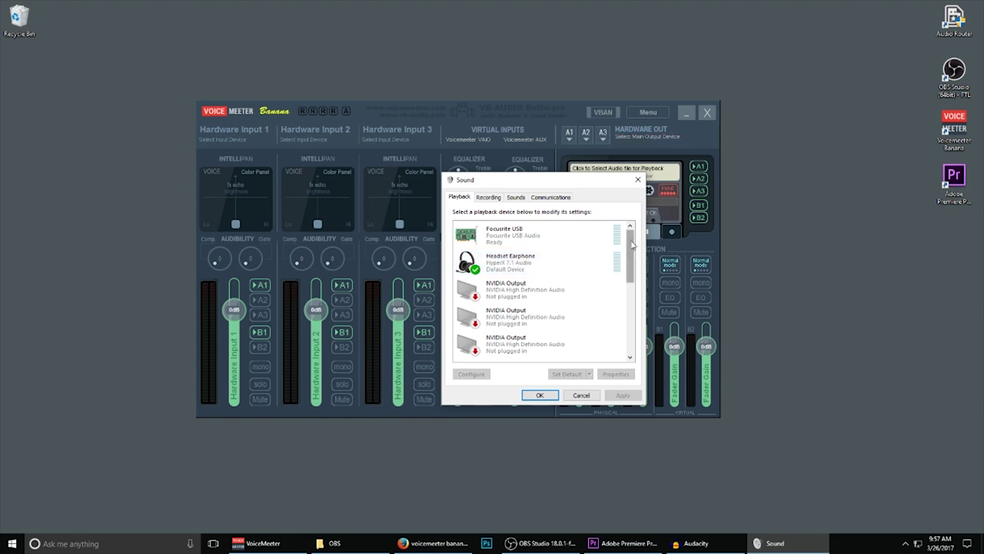
# Step: Set VoiceMeeter Input as the default playback device and confirm with OK
pyautogui.scroll(-5, 632, 244)
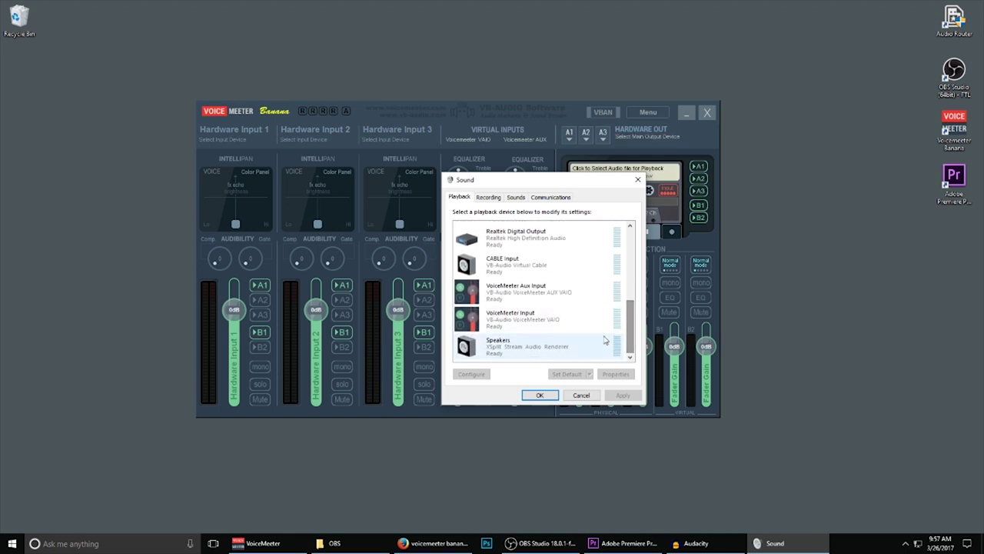
pyautogui.click(504, 325)
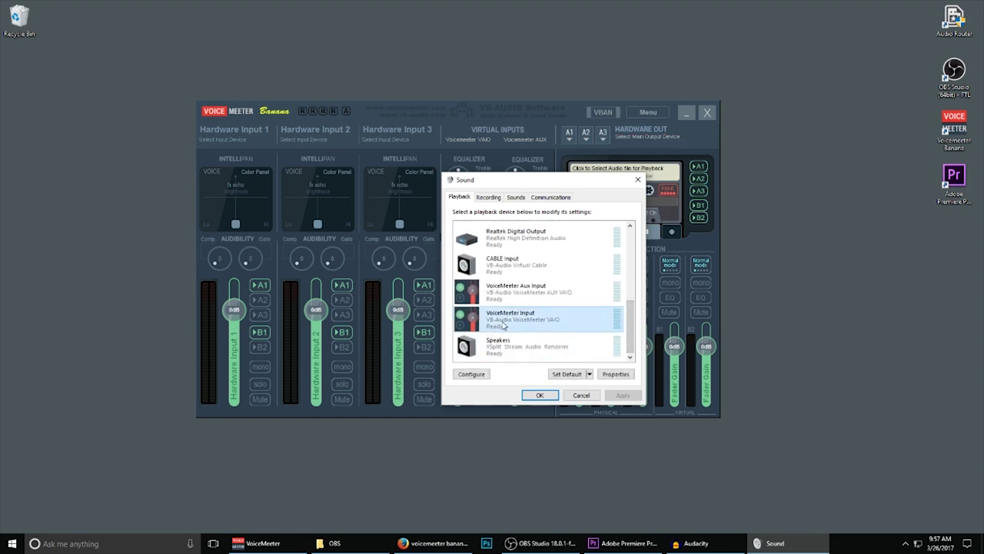
pyautogui.click(567, 374)
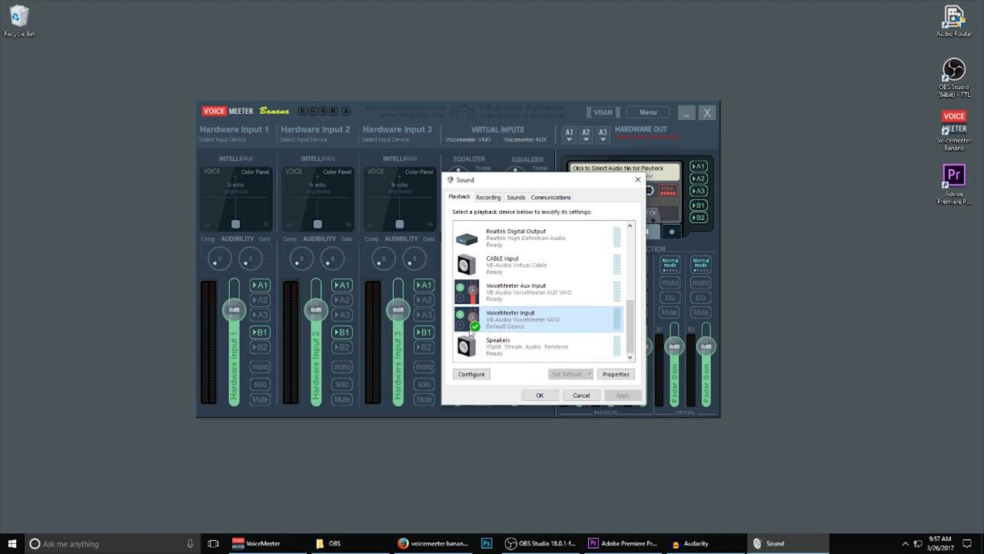
pyautogui.click(540, 395)
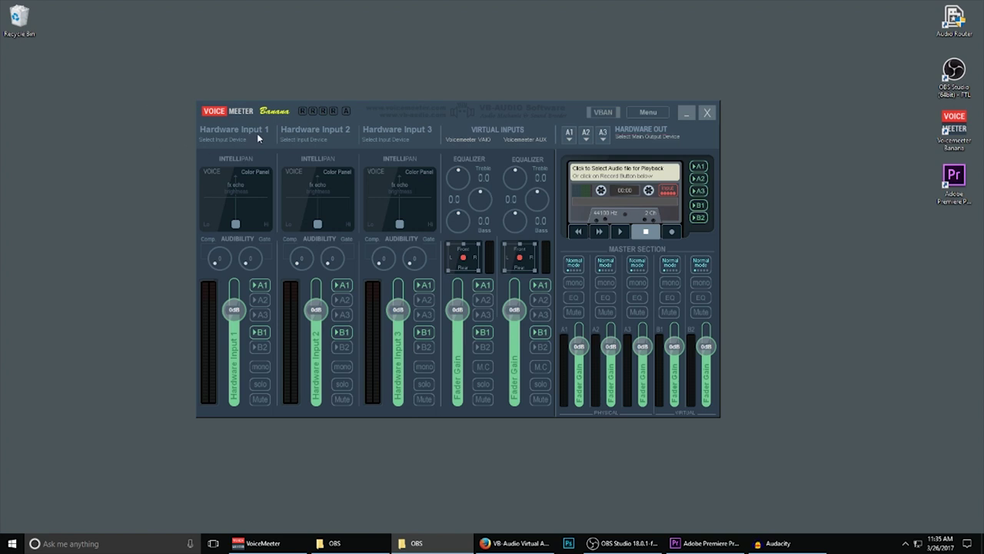
# Step: Choose WDM: Focusrite USB (Focusrite USB Audio) as Hardware Input 1's device
pyautogui.click(218, 140)
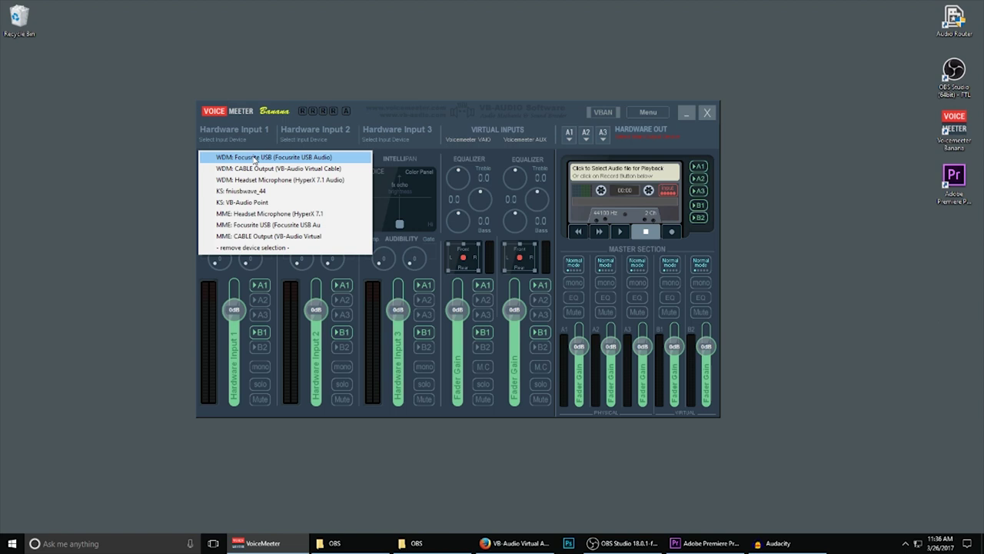
pyautogui.click(254, 159)
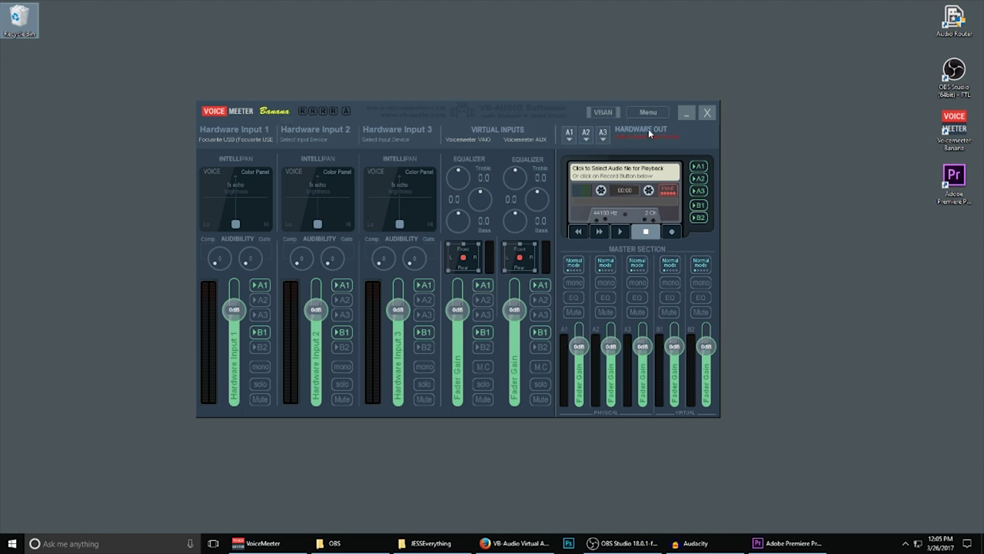
# Step: Set the A1 output to WDM: Headset Earphone (HyperX 7.1 Audio)
pyautogui.click(570, 137)
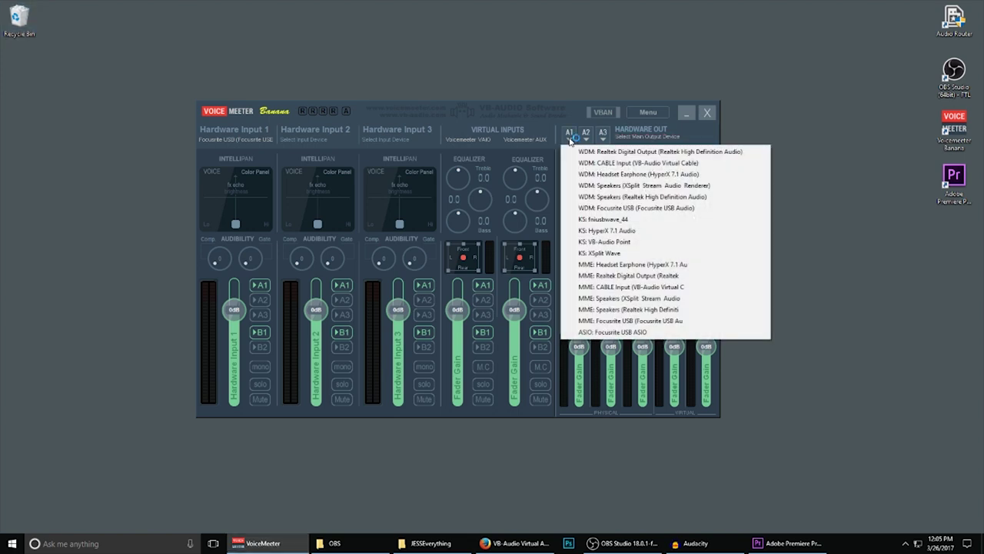
pyautogui.click(711, 177)
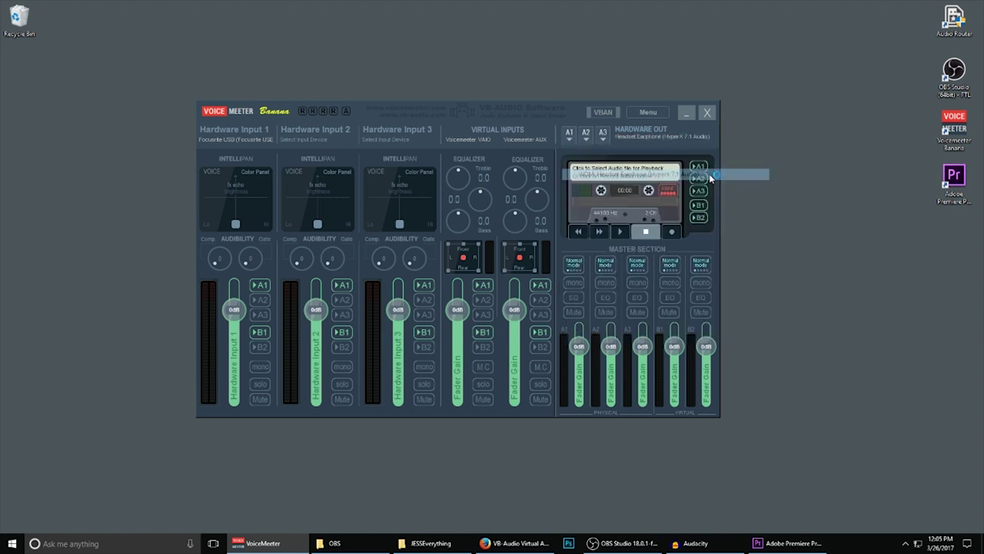
pyautogui.click(568, 134)
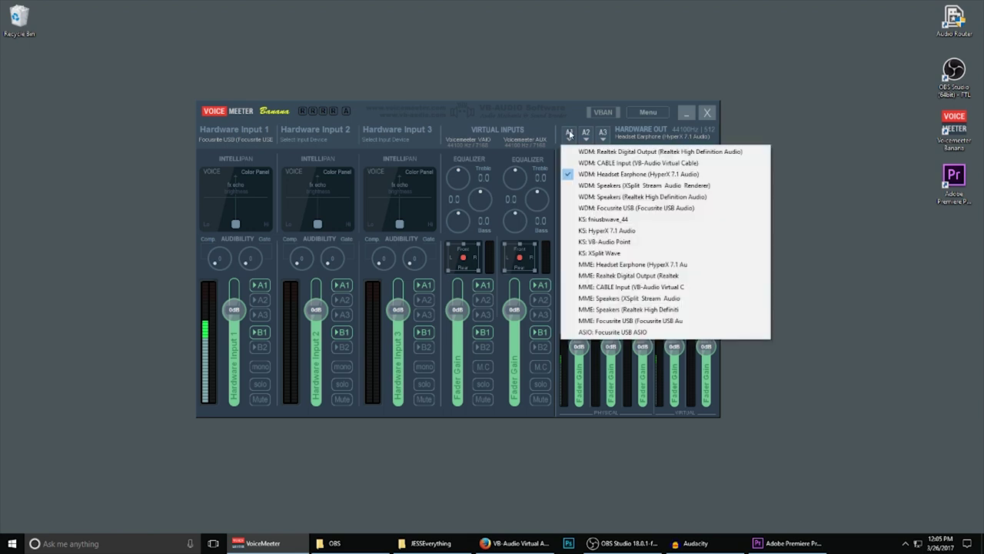
pyautogui.click(699, 174)
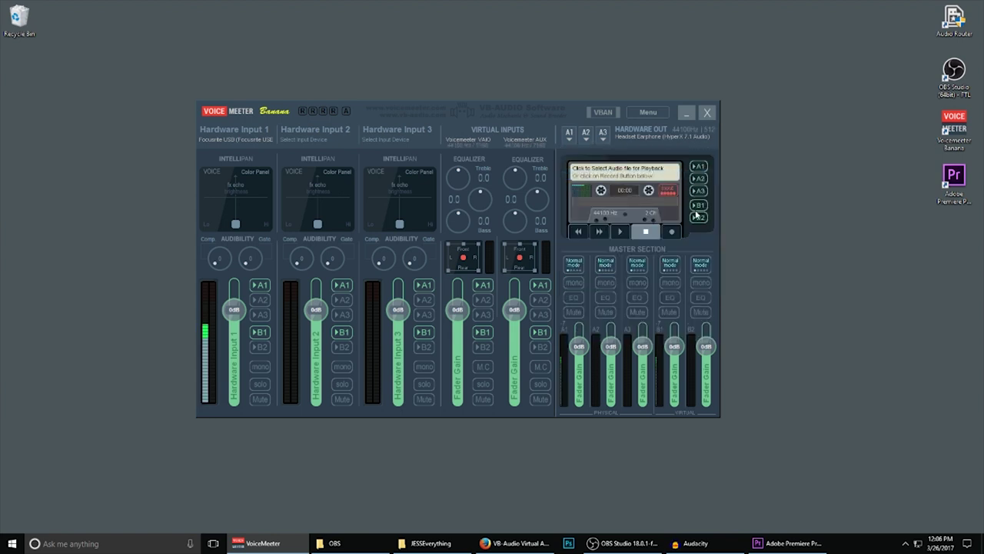
# Step: Open the Windows playback devices through the tray audio icon's Audio Devices option
pyautogui.click(905, 543)
pyautogui.rightClick(885, 482)
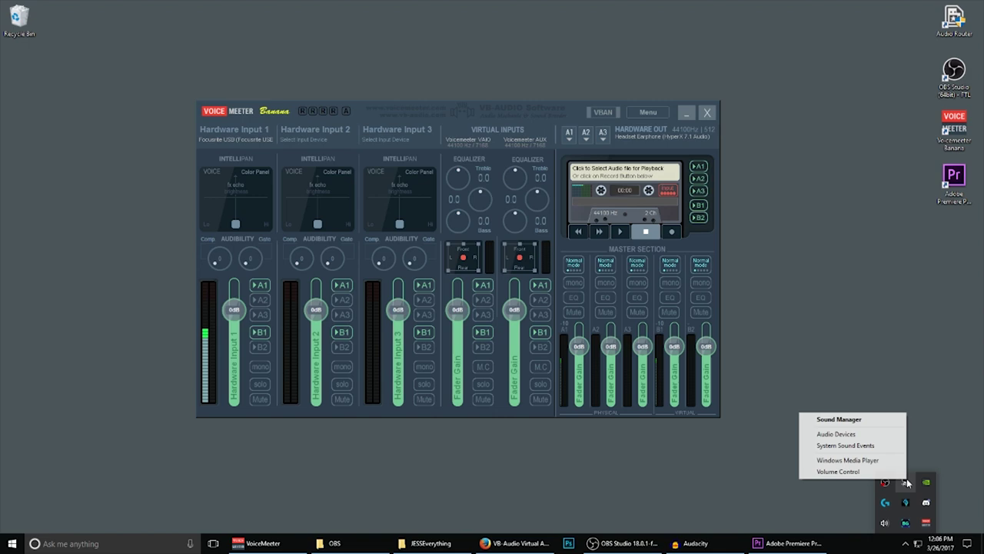
pyautogui.click(844, 434)
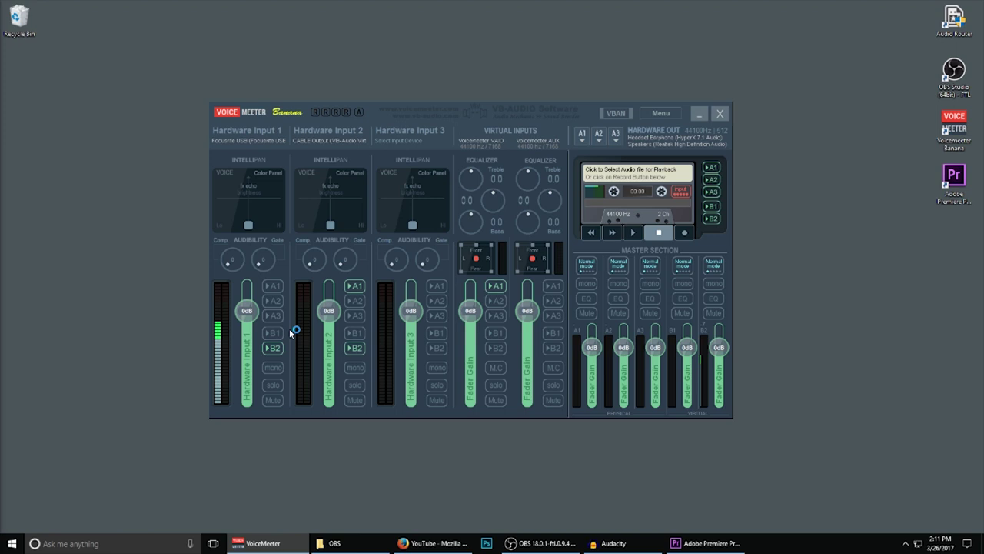
# Step: Route Hardware Input 3 to B2 and A1, and the first virtual input to B2
pyautogui.click(436, 348)
pyautogui.click(496, 347)
pyautogui.click(437, 285)
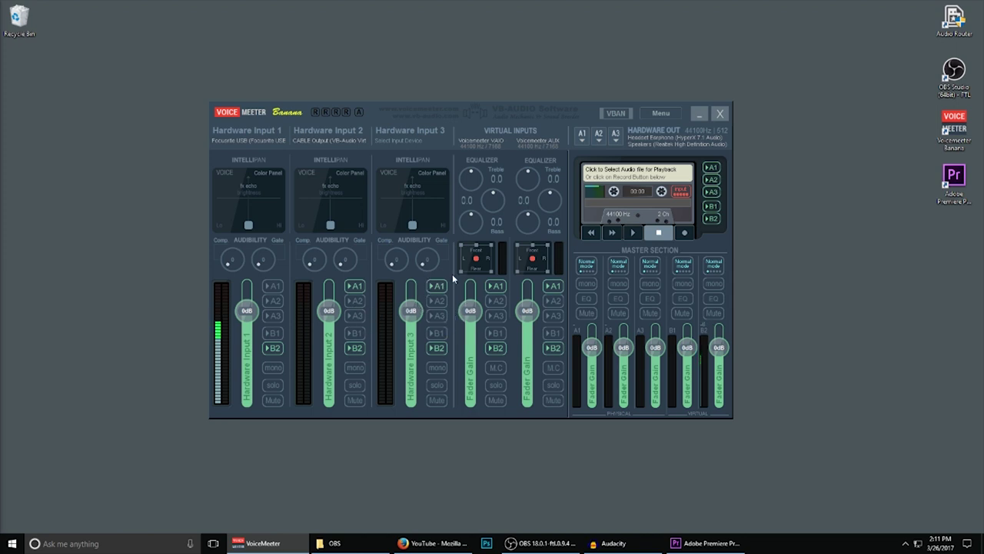
# Step: Turn off every A1 and B2 assignment on the virtual inputs and Hardware Inputs 1–3
pyautogui.click(556, 287)
pyautogui.click(496, 348)
pyautogui.click(436, 286)
pyautogui.click(437, 348)
pyautogui.click(354, 347)
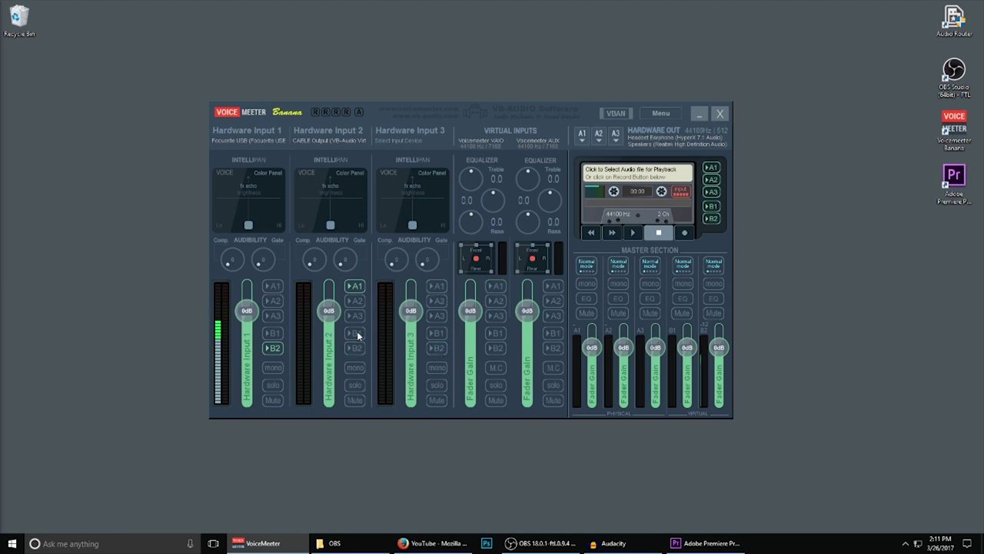
pyautogui.click(355, 286)
pyautogui.click(274, 348)
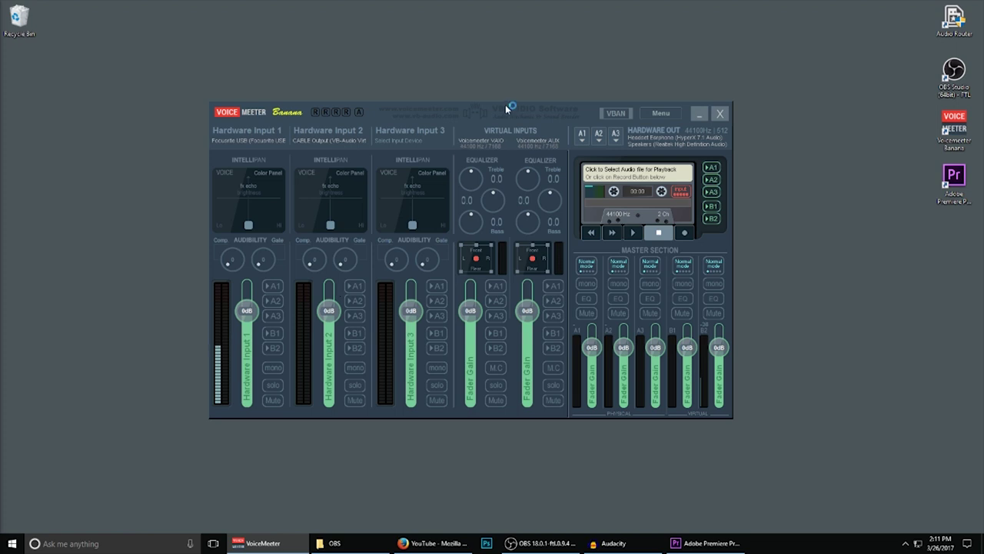
# Step: Move the mixer to the left and play the MOUTH SIMULATOR video in Firefox
pyautogui.moveTo(572, 108); pyautogui.dragTo(382, 98)
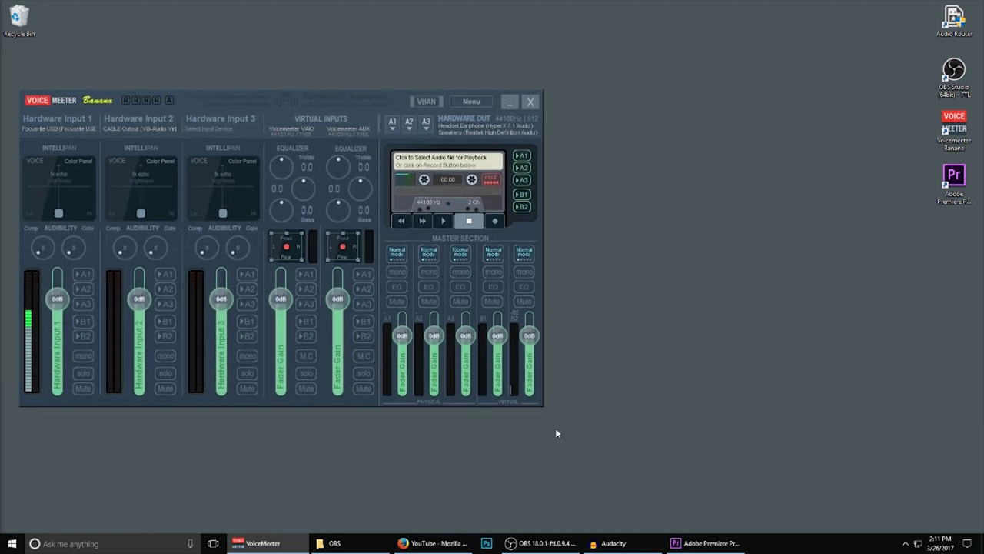
pyautogui.click(435, 543)
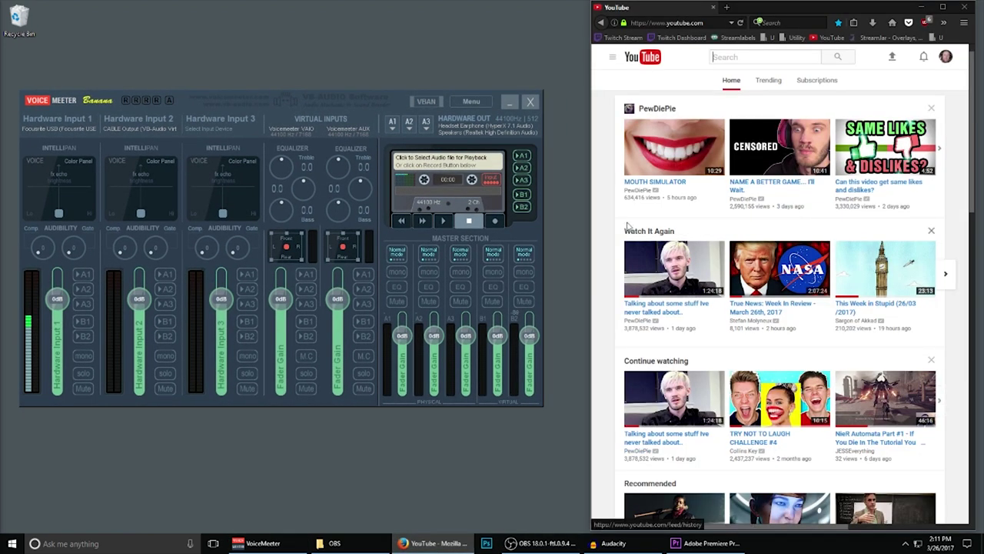
pyautogui.click(661, 145)
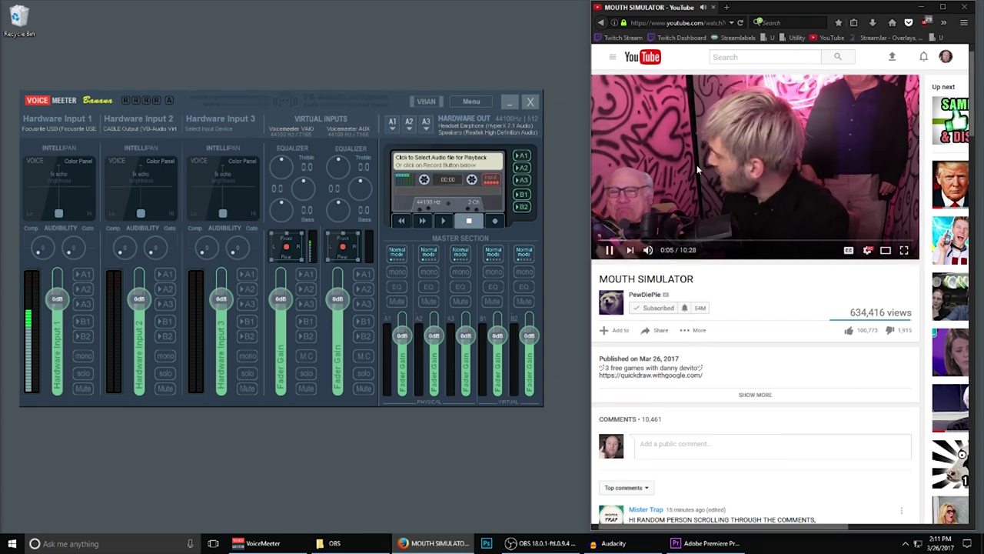
# Step: Set the second hardware output to '- remove device selection -'
pyautogui.click(410, 122)
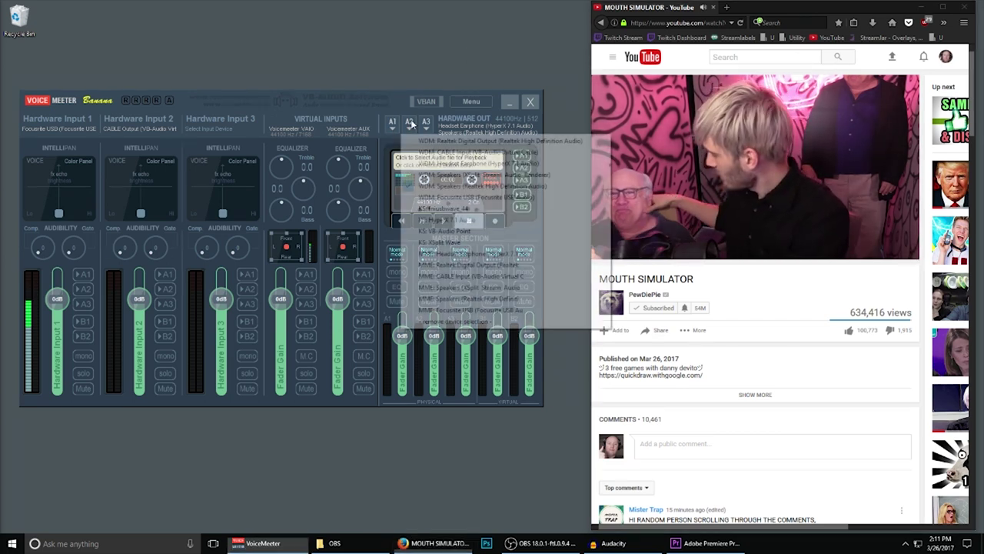
pyautogui.click(496, 327)
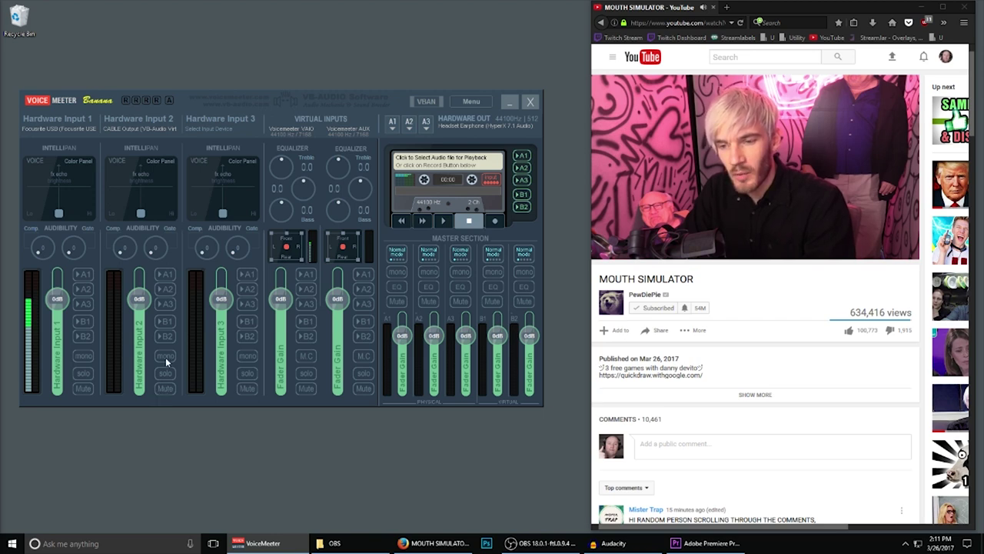
pyautogui.moveTo(623, 168)
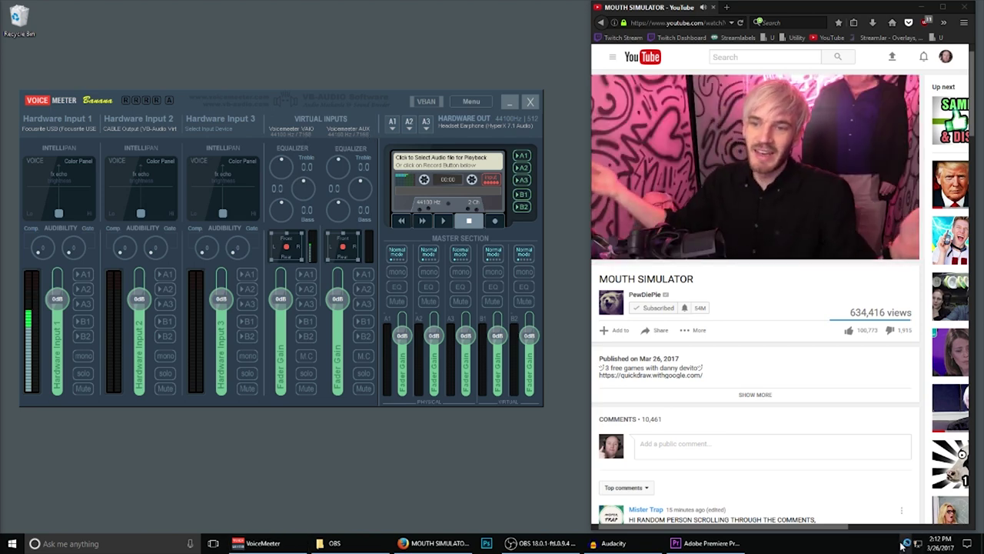
pyautogui.rightClick(876, 543)
pyautogui.click(905, 543)
pyautogui.click(905, 544)
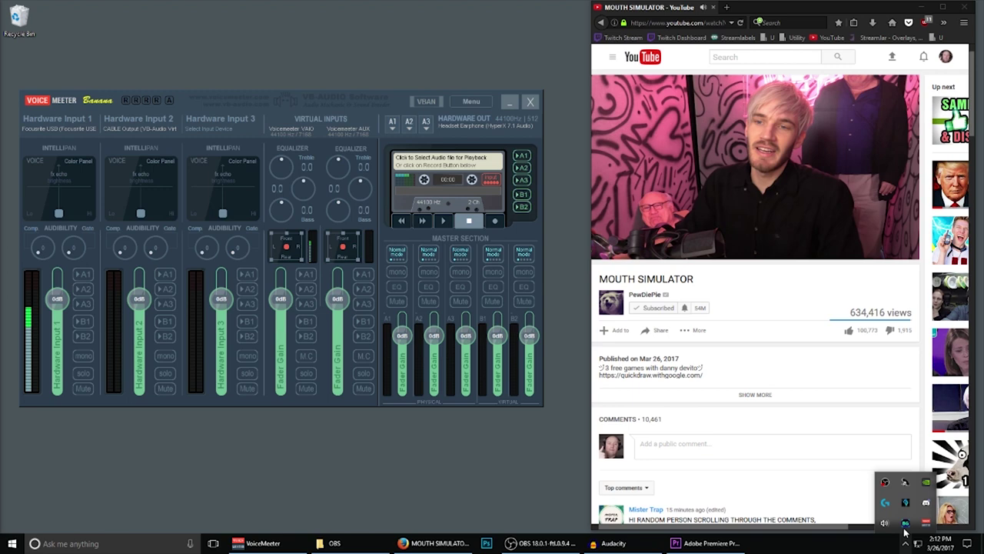
pyautogui.rightClick(905, 482)
pyautogui.click(883, 437)
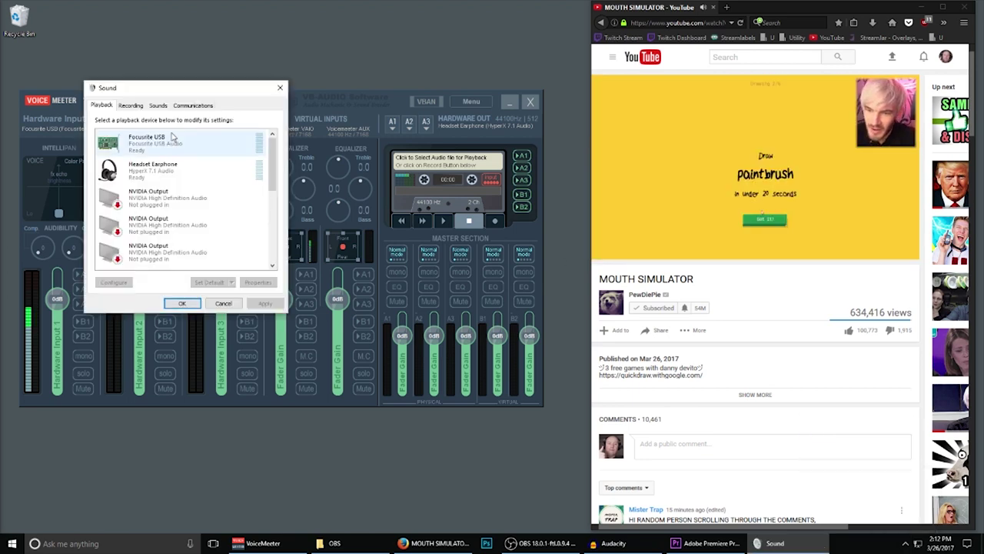
pyautogui.scroll(-3, 273, 166)
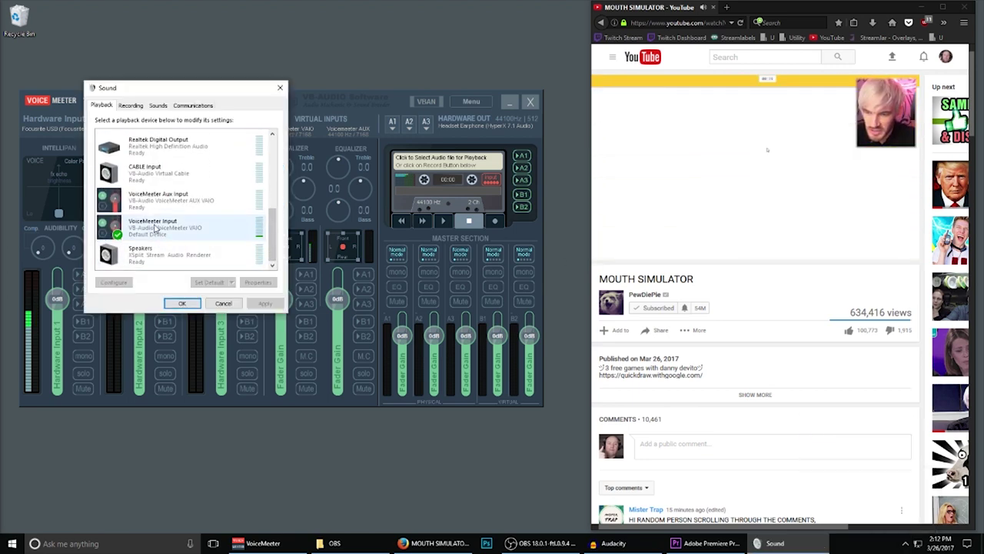
pyautogui.moveTo(196, 90); pyautogui.dragTo(741, 109)
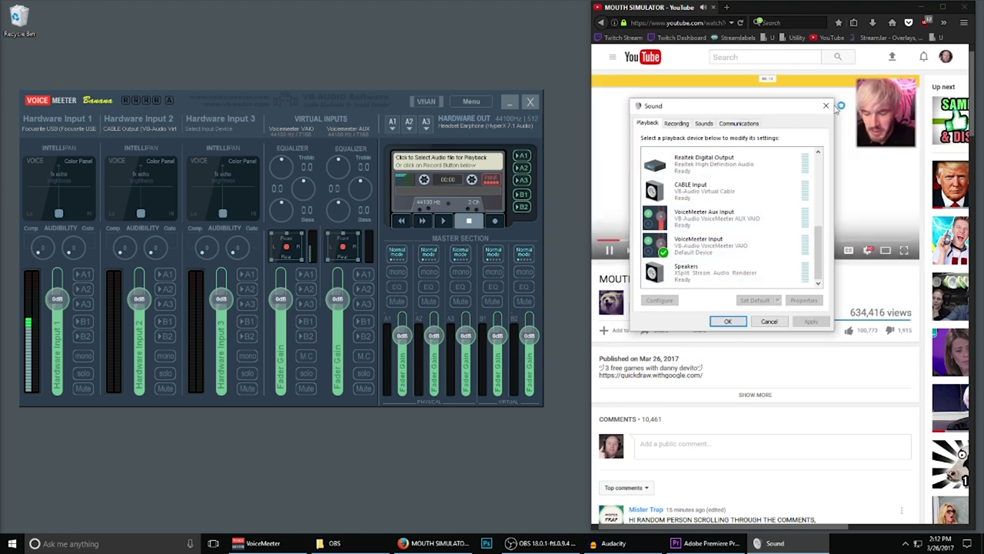
pyautogui.press('Escape')
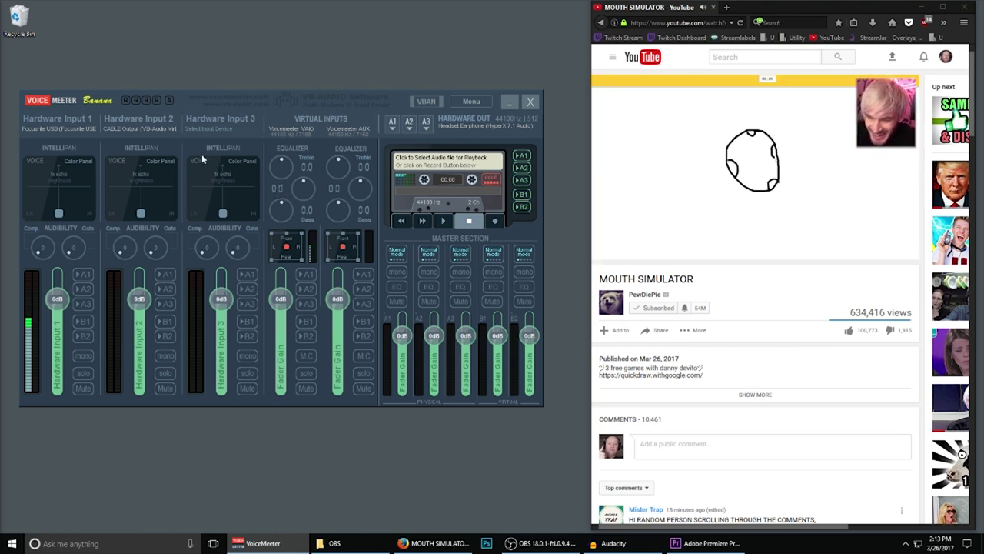
# Step: Set Hardware Input 2 to '- remove device selection -', enable VAIO's A1 button, and close Firefox
pyautogui.click(144, 124)
pyautogui.click(185, 243)
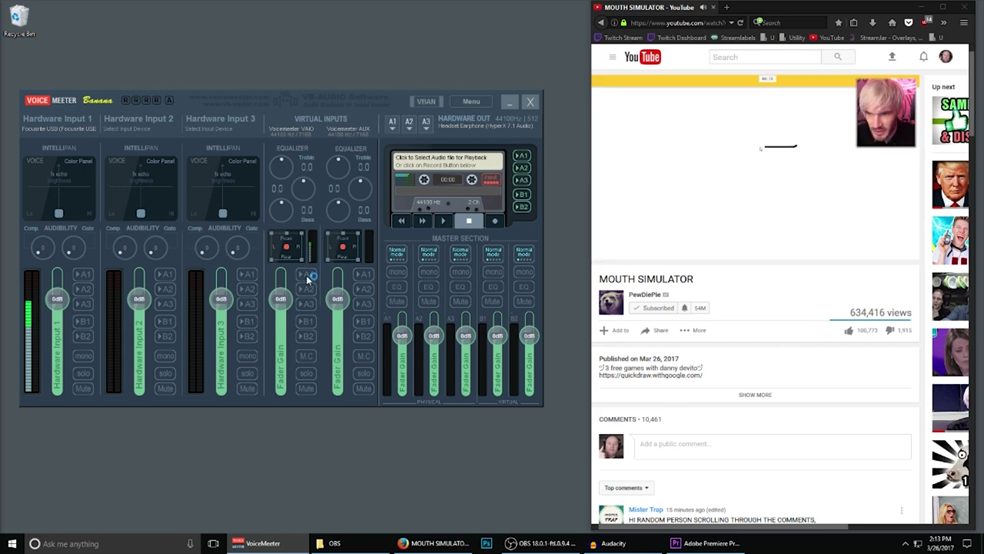
pyautogui.click(306, 275)
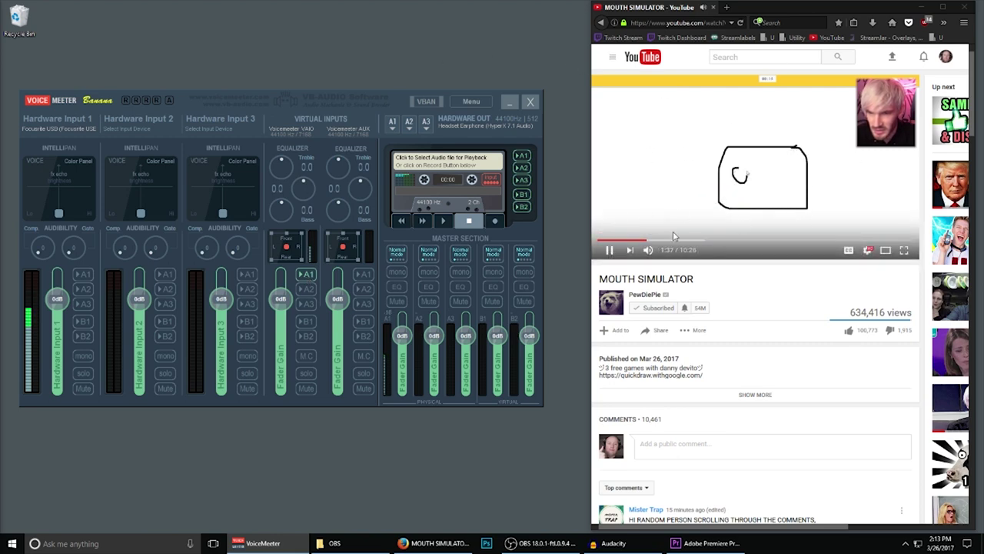
pyautogui.click(971, 8)
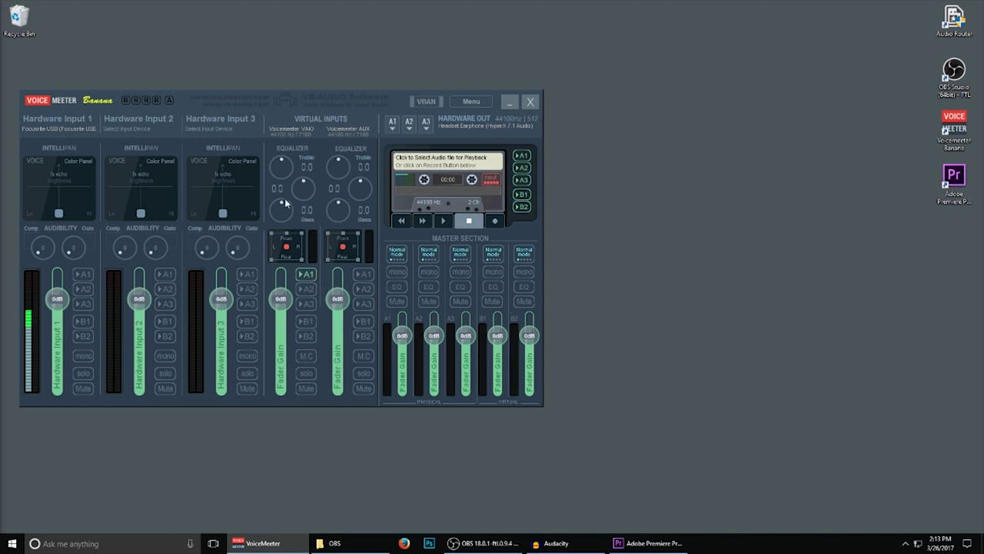
# Step: Toggle VAIO's A1 routing and set A2 to WDM: Speakers (Realtek High Definition Audio)
pyautogui.click(305, 275)
pyautogui.moveTo(396, 99); pyautogui.dragTo(538, 124)
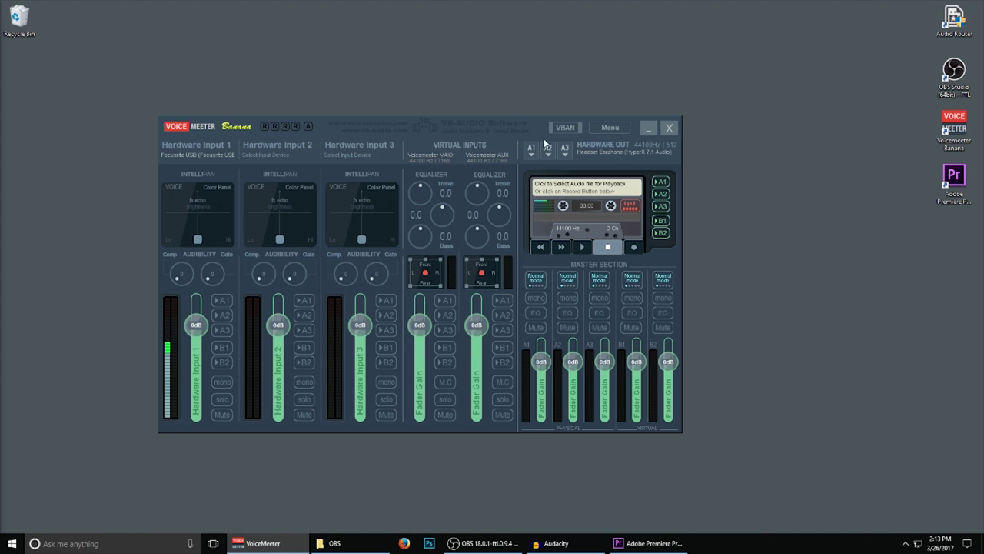
pyautogui.click(549, 150)
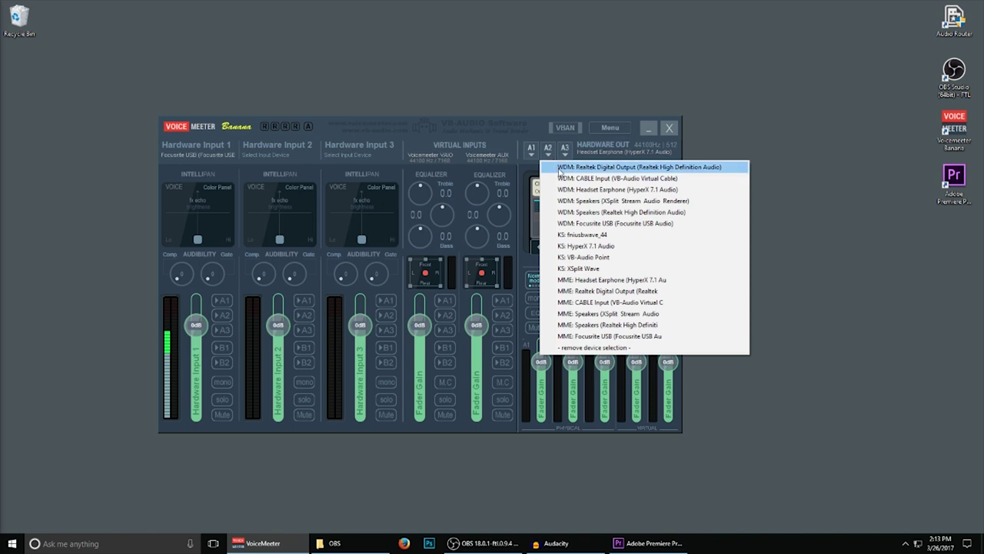
pyautogui.click(593, 216)
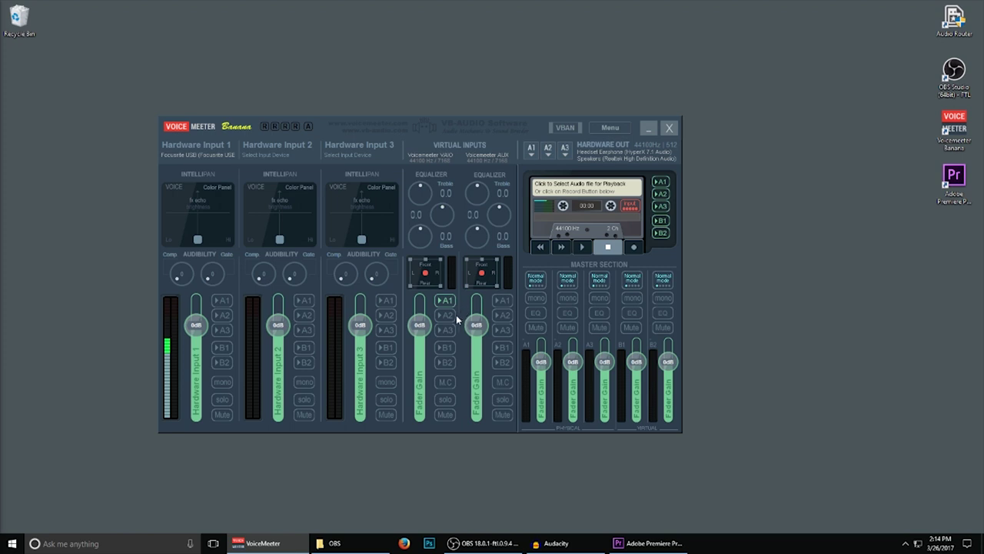
# Step: Send VAIO to A2, then open youtube.com in Firefox and play the first recommended video
pyautogui.click(449, 315)
pyautogui.click(403, 543)
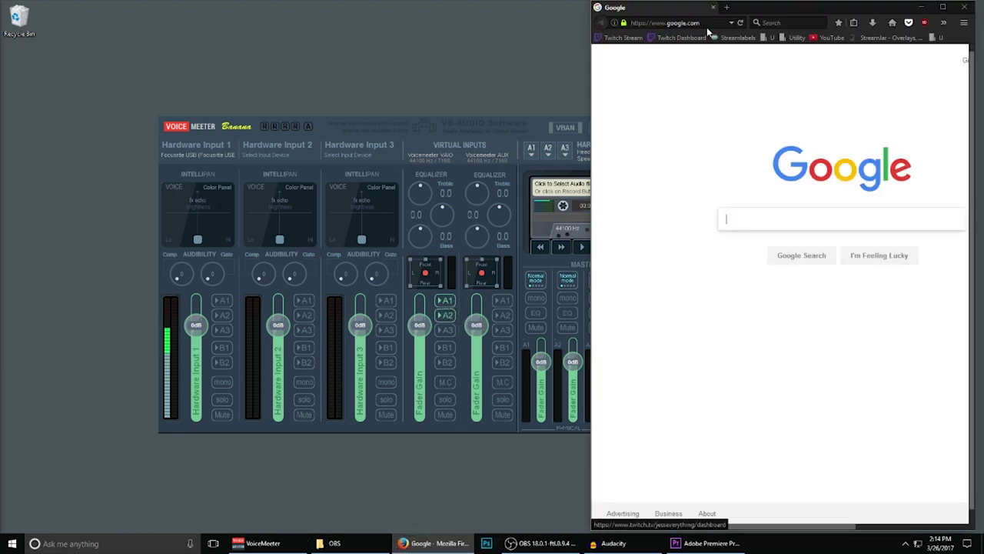
pyautogui.click(706, 24)
pyautogui.write('youtube.com/')
pyautogui.press('Return')
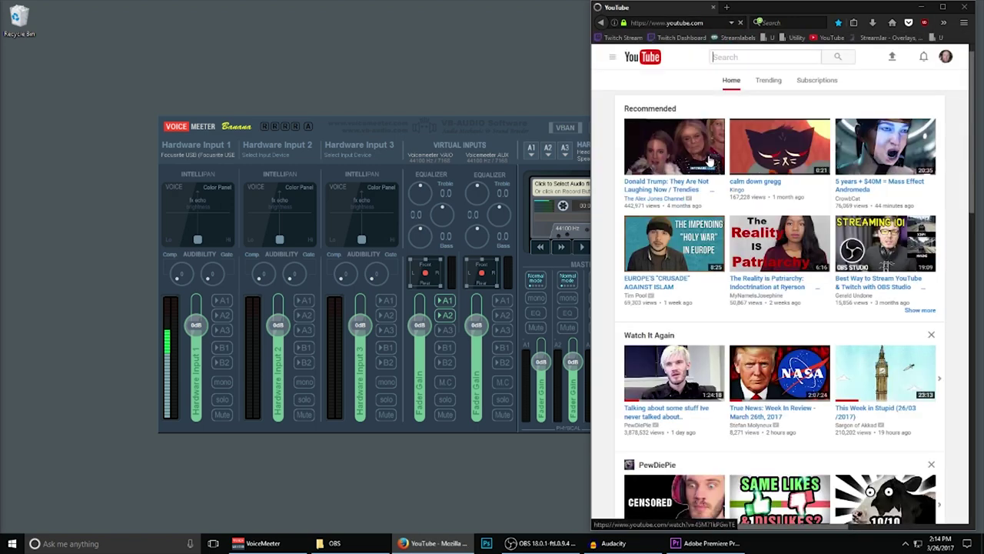
pyautogui.click(664, 146)
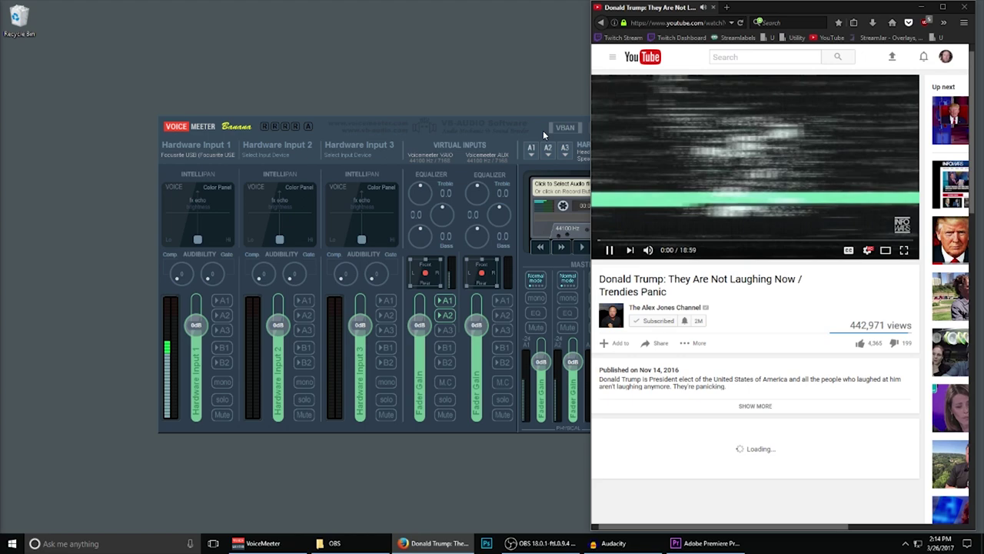
# Step: Toggle the VAIO input's routing while listening, then pause the video at 0:26
pyautogui.moveTo(543, 130); pyautogui.dragTo(437, 68)
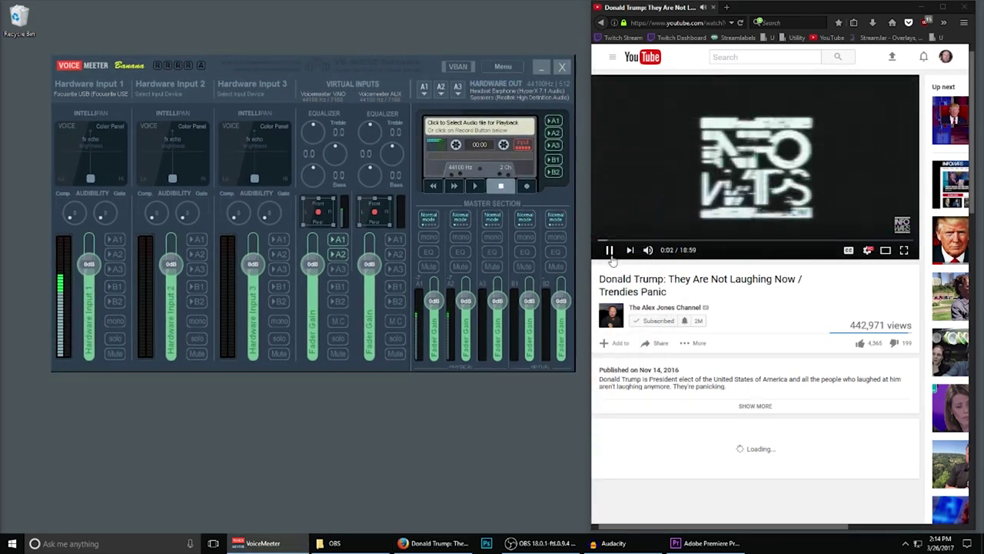
pyautogui.click(339, 254)
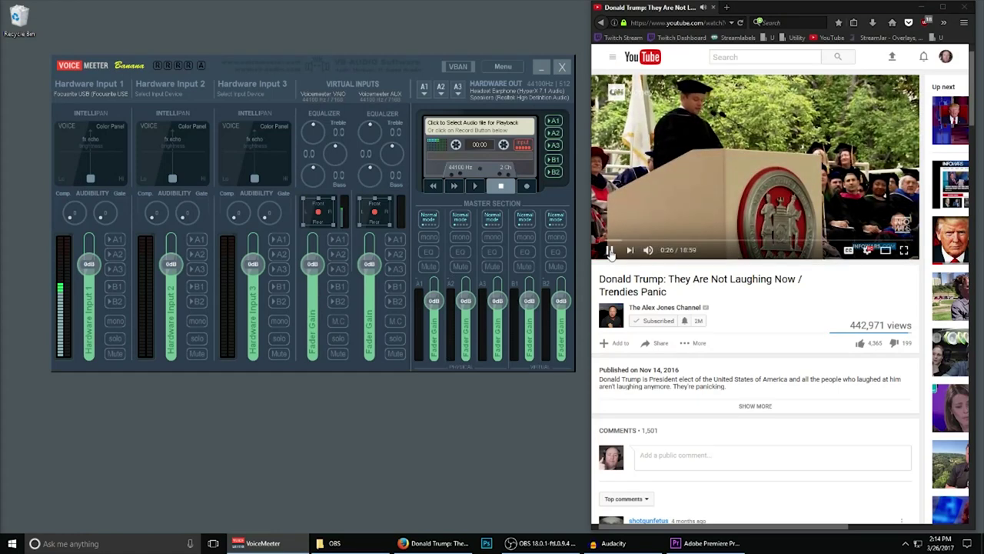
pyautogui.click(842, 157)
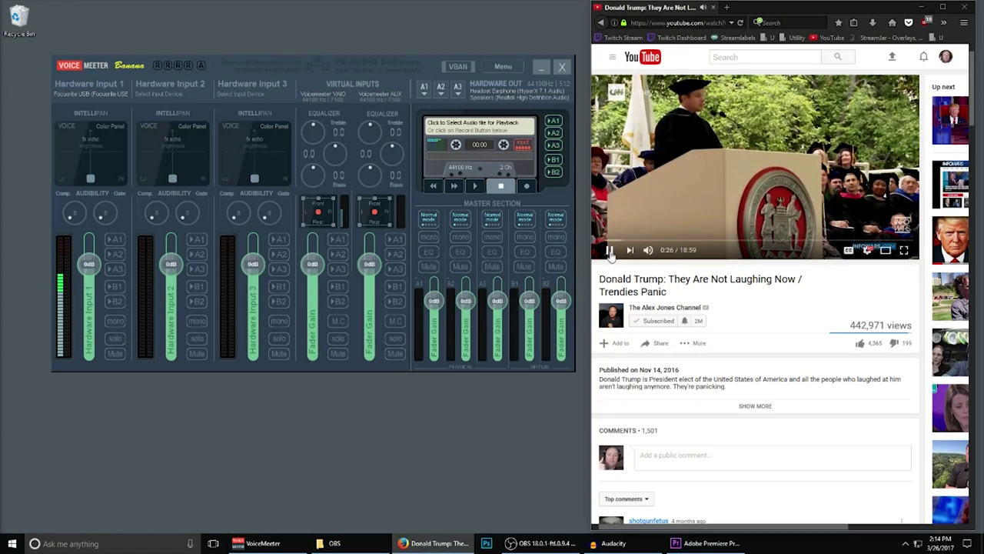
# Step: Close Firefox and route Hardware Input 1's microphone to virtual buses B1 and B2
pyautogui.click(964, 7)
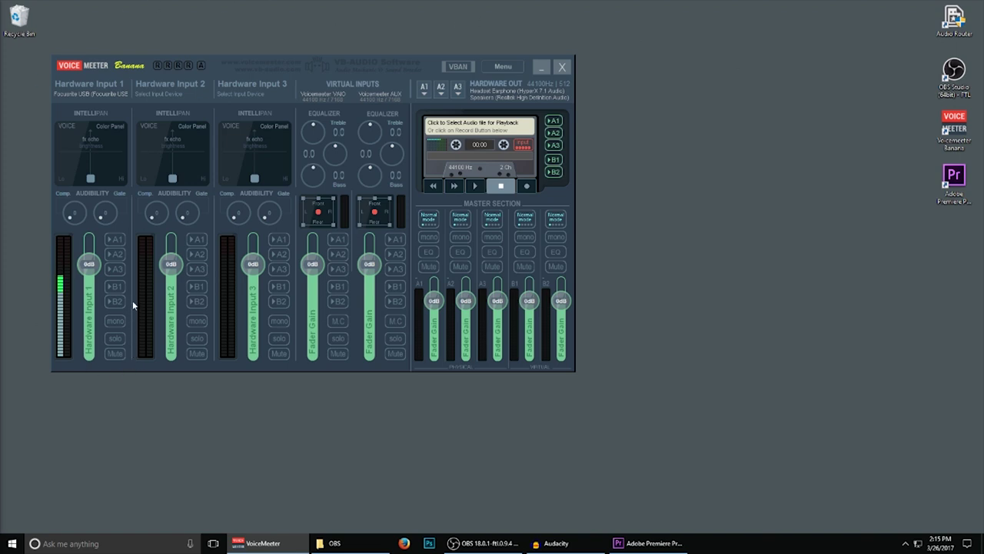
pyautogui.click(114, 286)
pyautogui.click(114, 301)
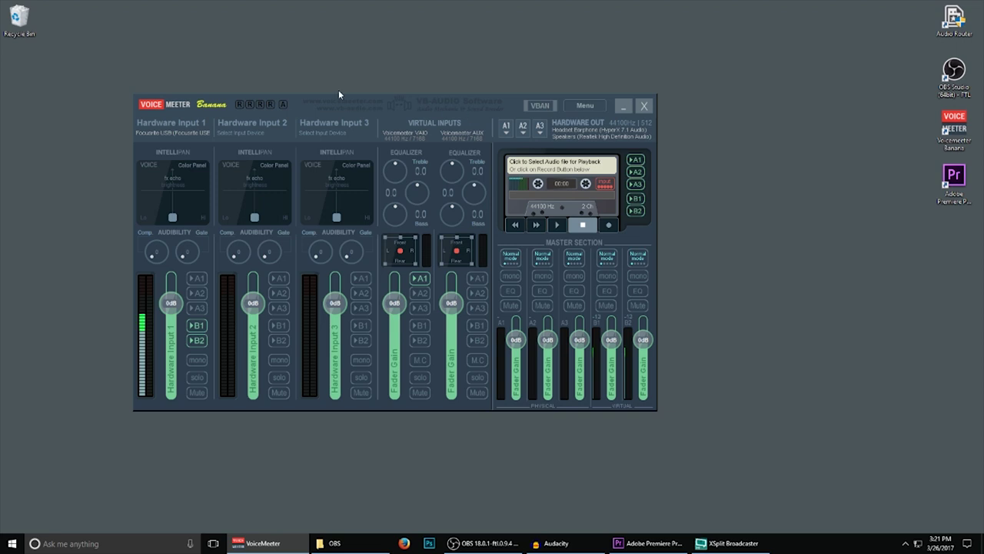
# Step: Choose 'WDM: CABLE Output (VB-Audio Virtual Cable)' as Hardware Input 2's device
pyautogui.click(256, 133)
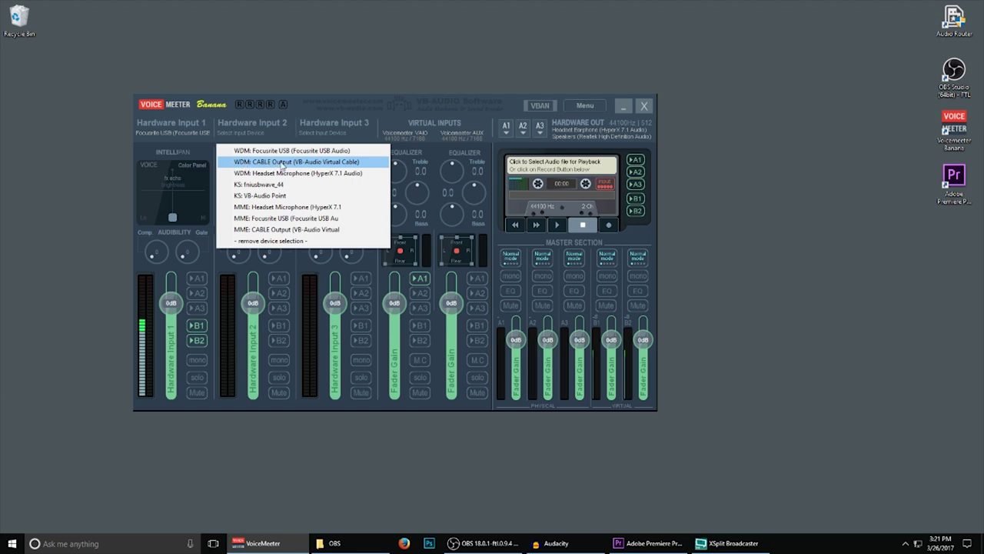
pyautogui.click(284, 162)
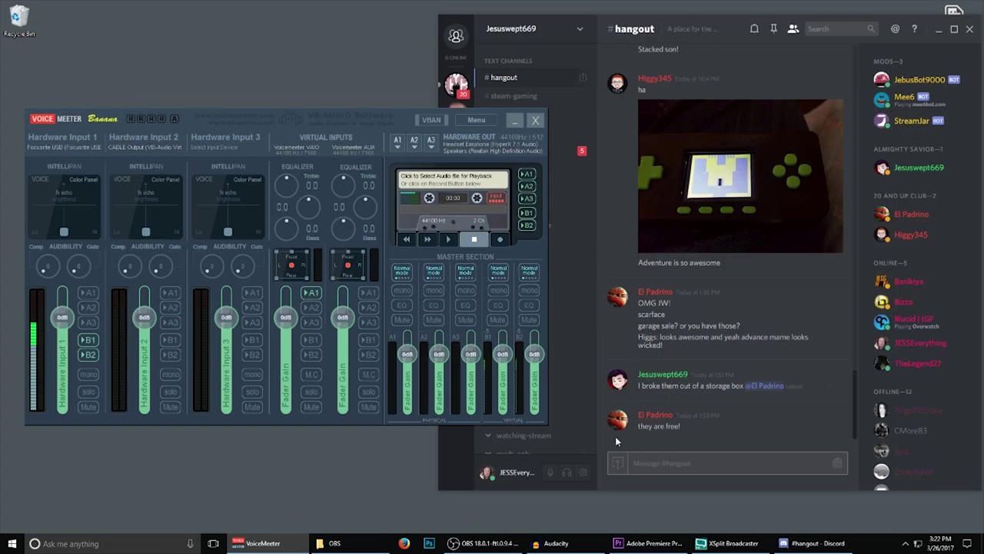
# Step: In Discord's Voice settings, keep Focusrite USB as the input device
pyautogui.click(604, 484)
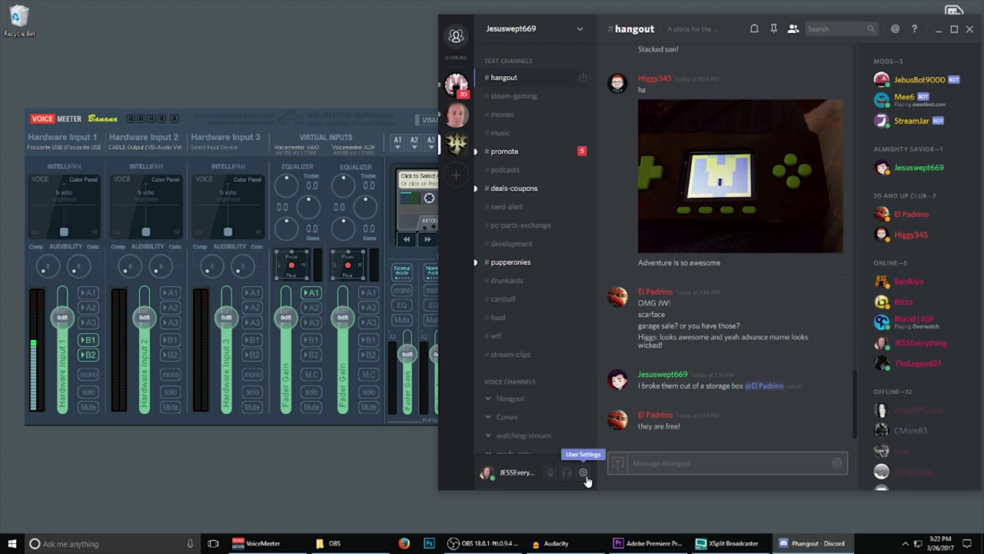
pyautogui.click(583, 474)
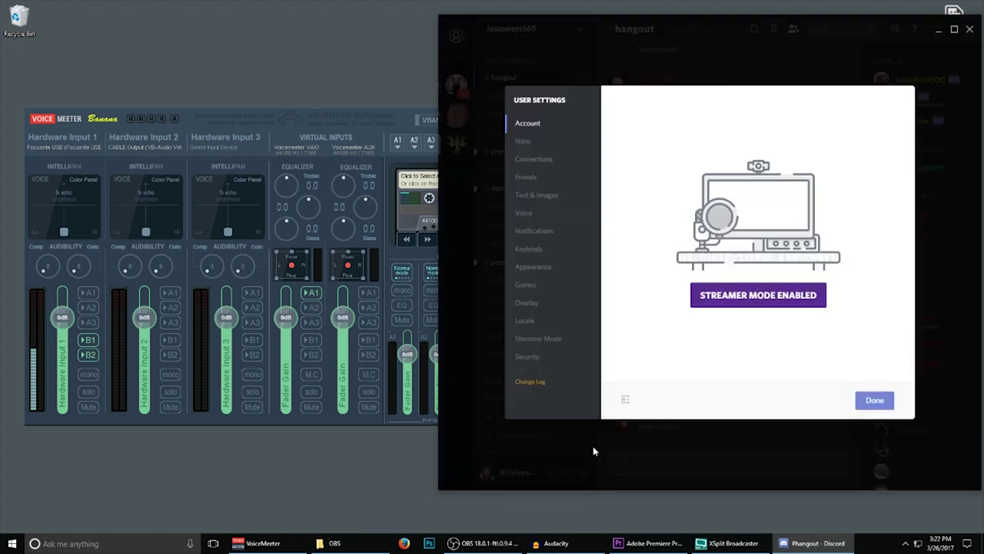
pyautogui.click(525, 215)
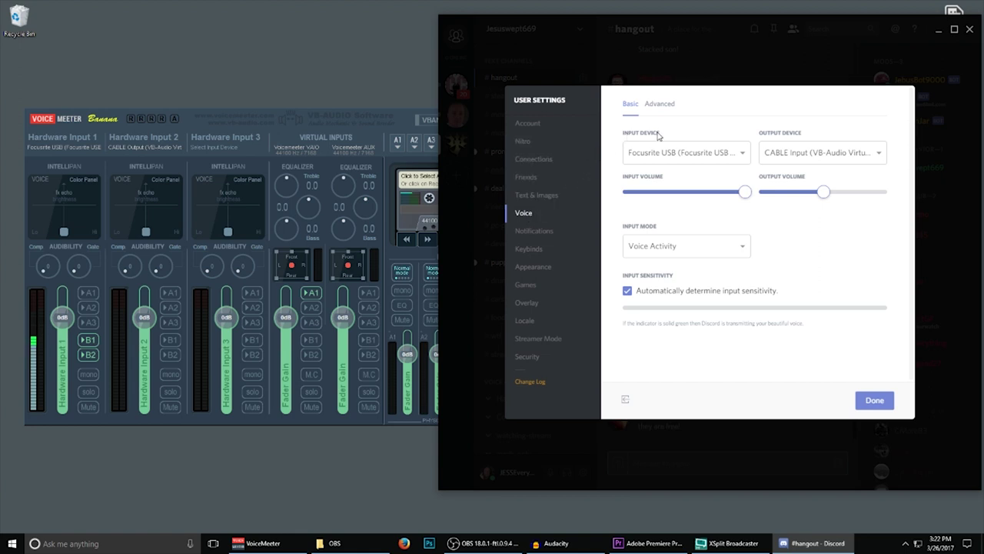
pyautogui.click(683, 156)
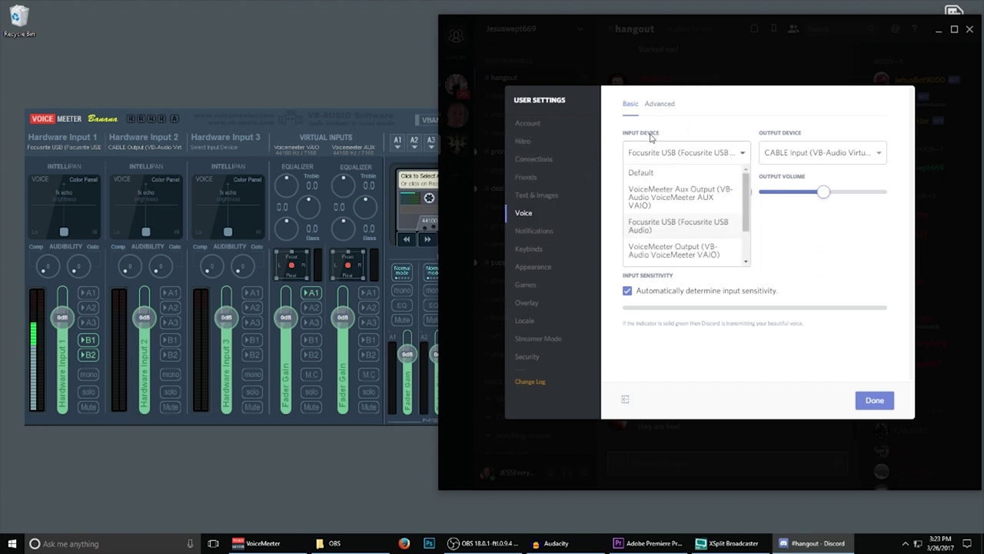
pyautogui.click(677, 157)
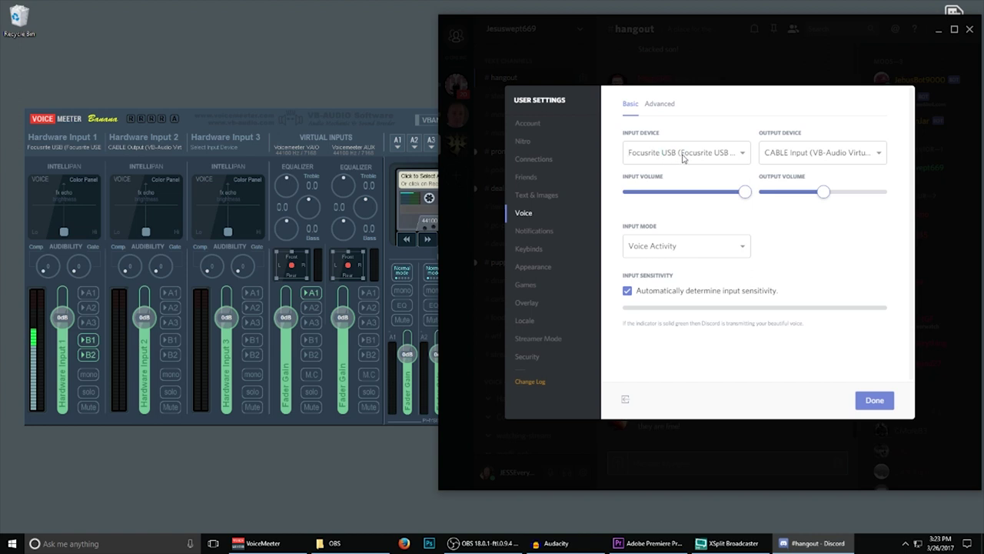
# Step: Set Discord's voice output to CABLE Input (VB-Audio Virtual Cable) and close User Settings
pyautogui.click(841, 161)
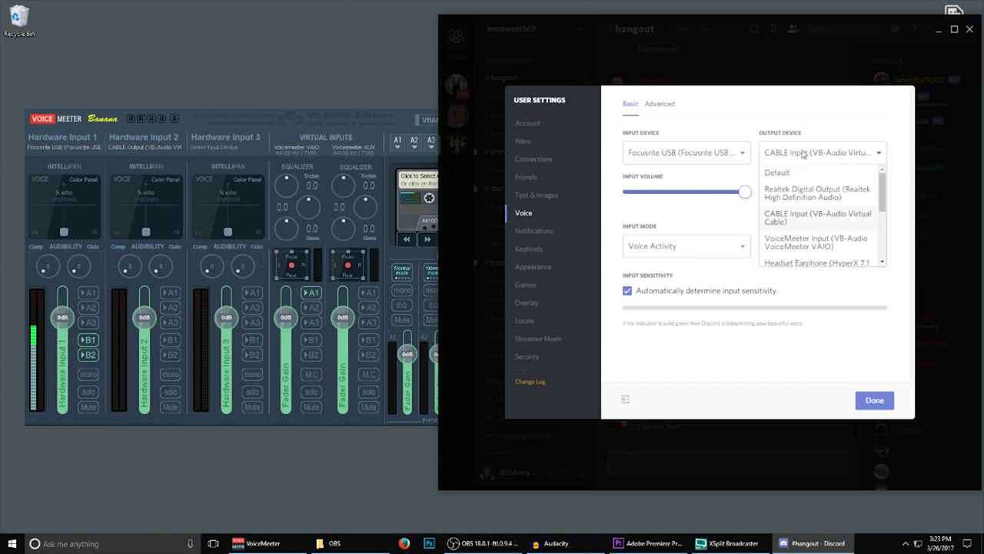
pyautogui.click(831, 129)
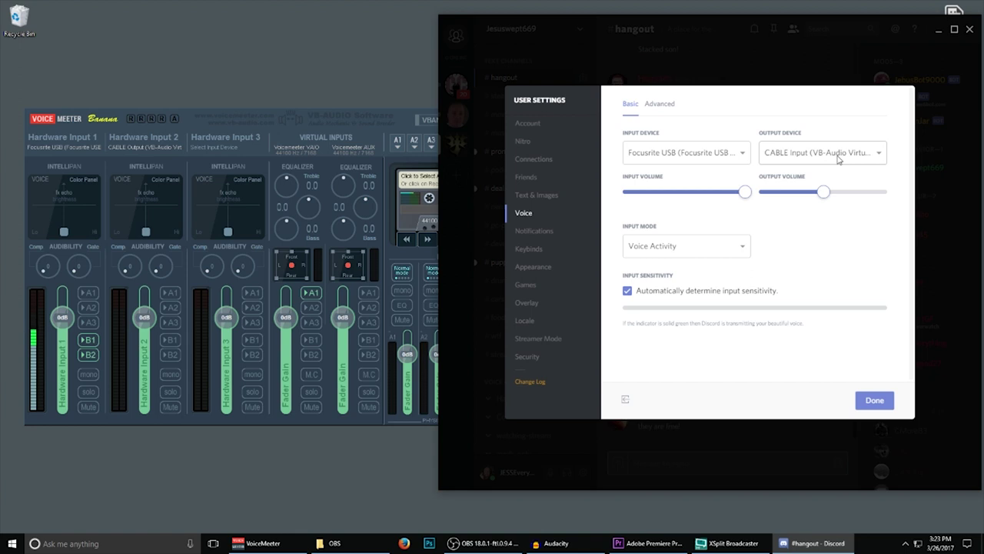
pyautogui.click(797, 157)
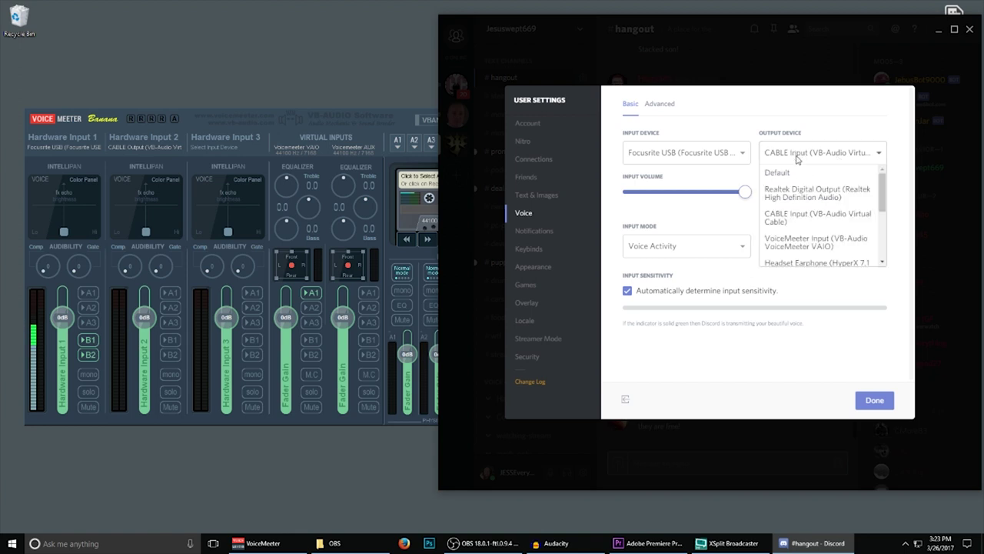
pyautogui.click(797, 218)
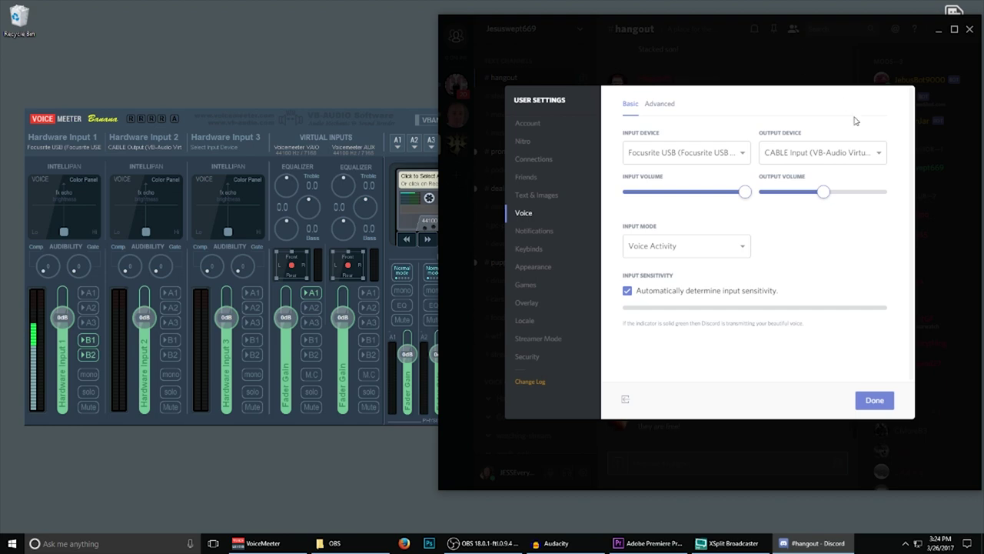
pyautogui.click(875, 400)
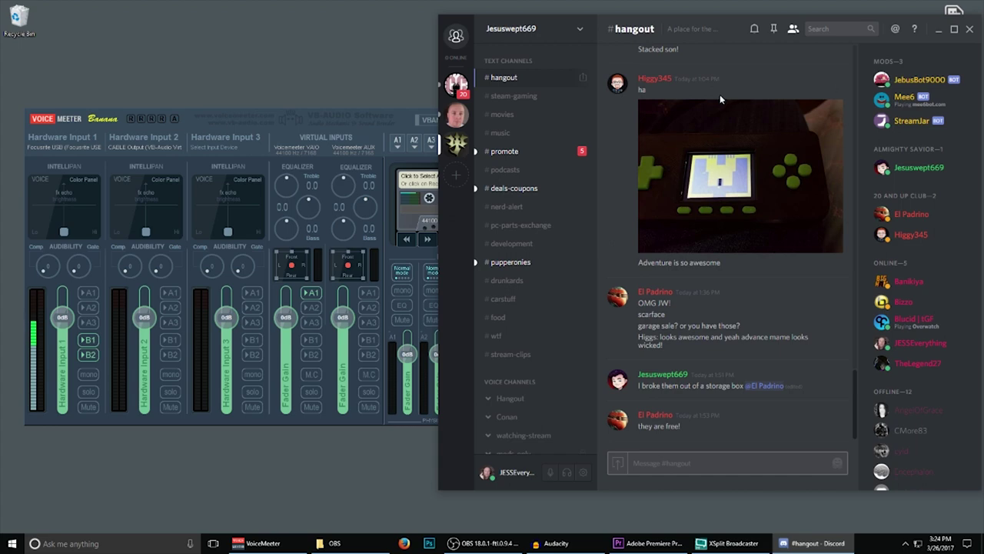
# Step: Minimize Discord and add bus B2 to Hardware Input 2's routing alongside A1
pyautogui.click(939, 31)
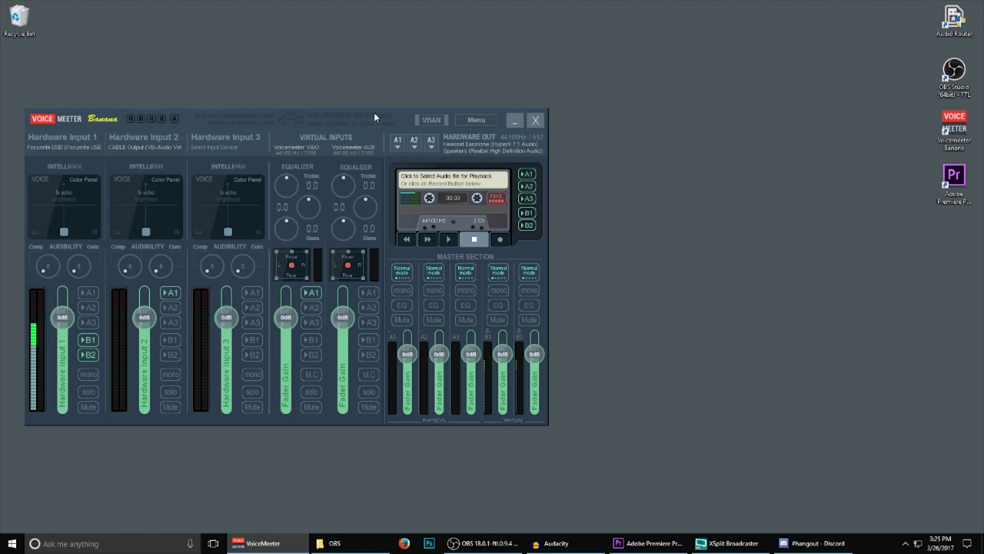
pyautogui.click(399, 149)
pyautogui.click(172, 355)
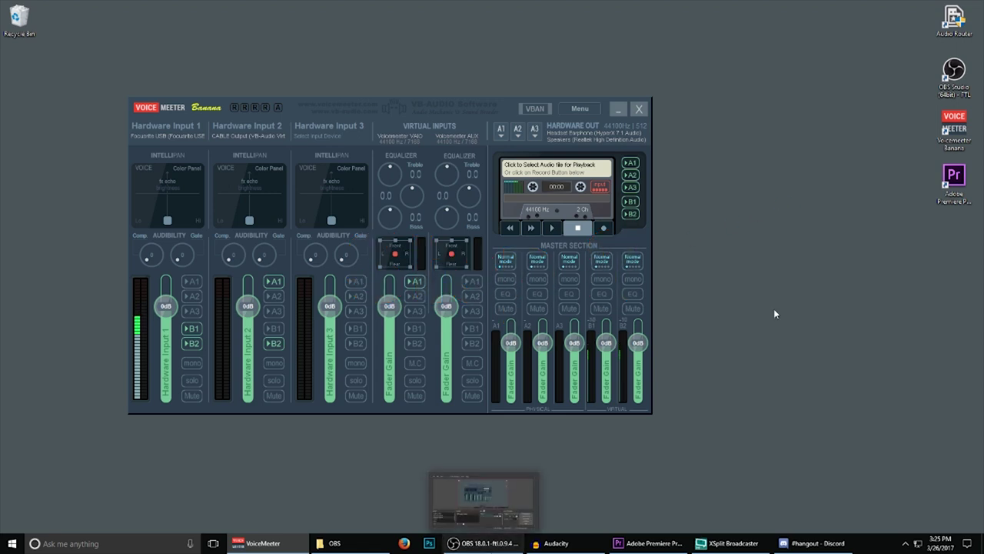
# Step: Launch OBS Studio with the Voicemeeter mixer at upper left and OBS on the right
pyautogui.doubleClick(953, 73)
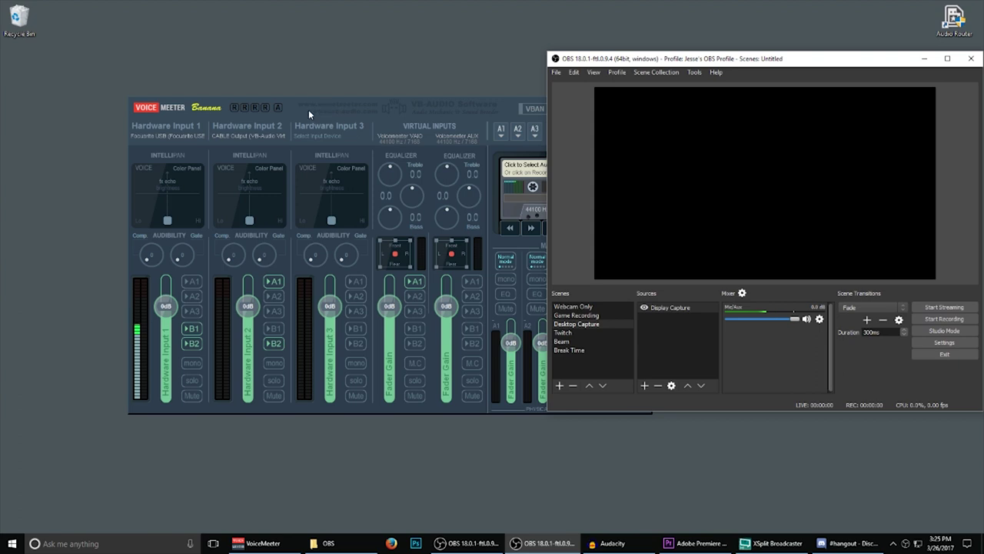
pyautogui.moveTo(308, 113); pyautogui.dragTo(190, 89)
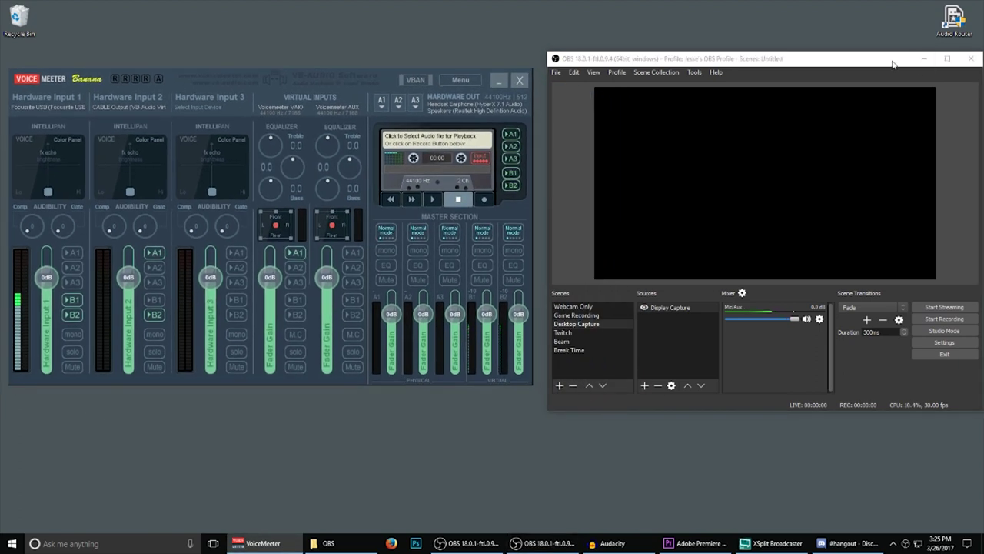
pyautogui.moveTo(892, 64)
pyautogui.mouseDown()
pyautogui.moveTo(826, 72)
pyautogui.moveTo(885, 65)
pyautogui.mouseUp()
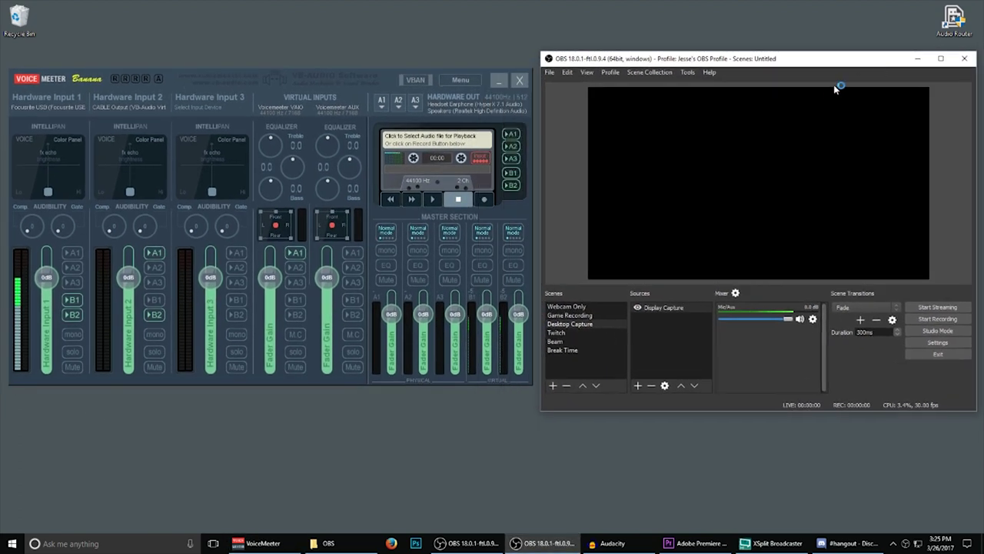
# Step: In OBS Audio settings, keep Mic/Auxiliary Audio Device set to VoiceMeeter Aux Output
pyautogui.click(953, 345)
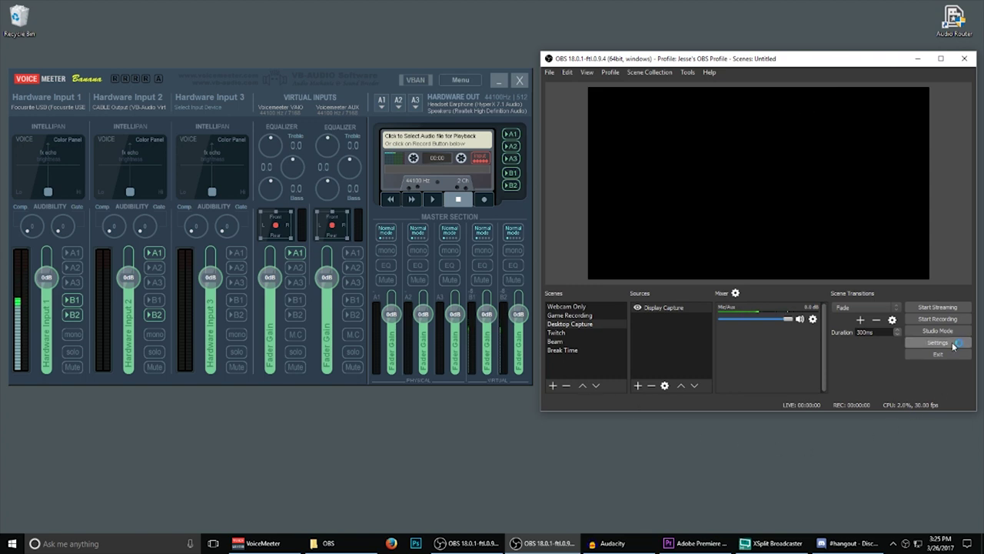
pyautogui.click(535, 143)
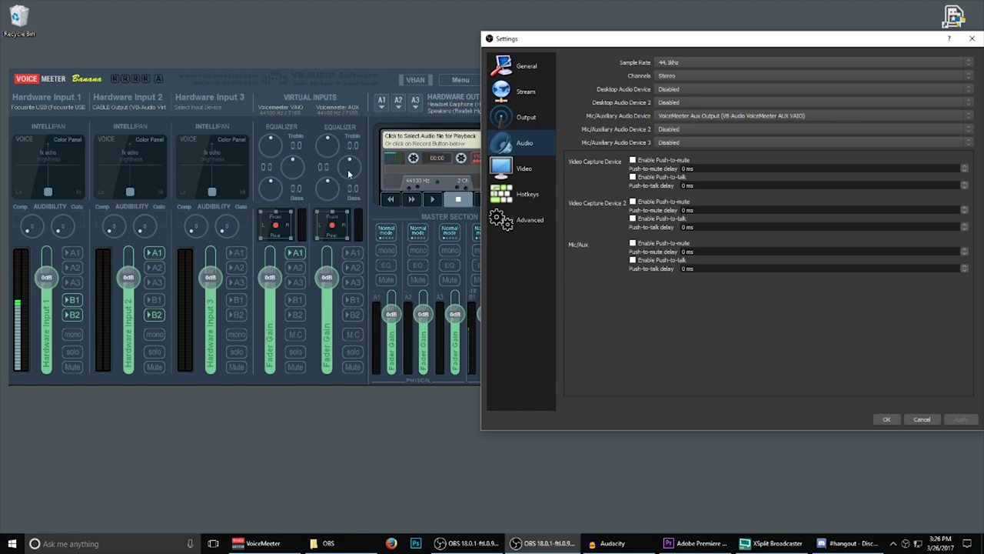
pyautogui.click(716, 116)
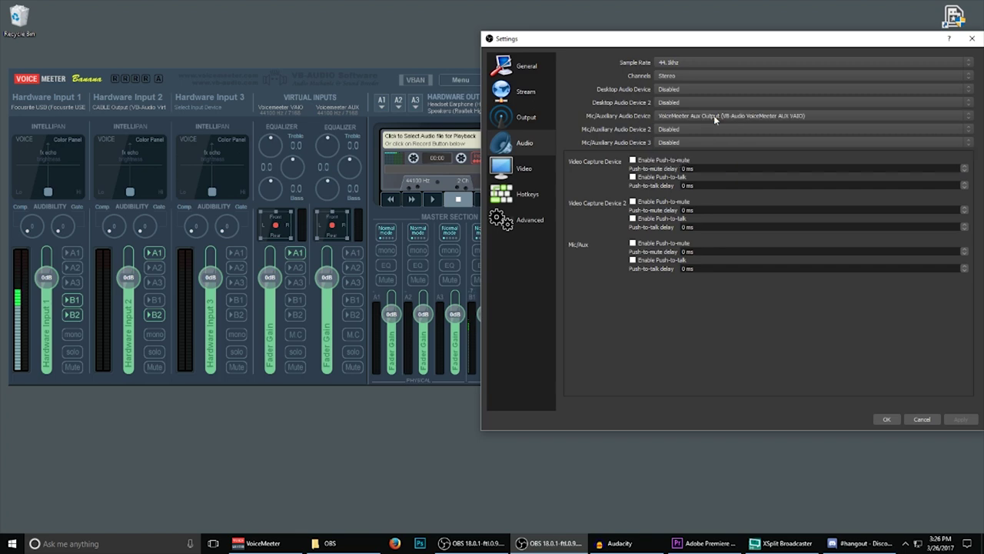
pyautogui.click(715, 116)
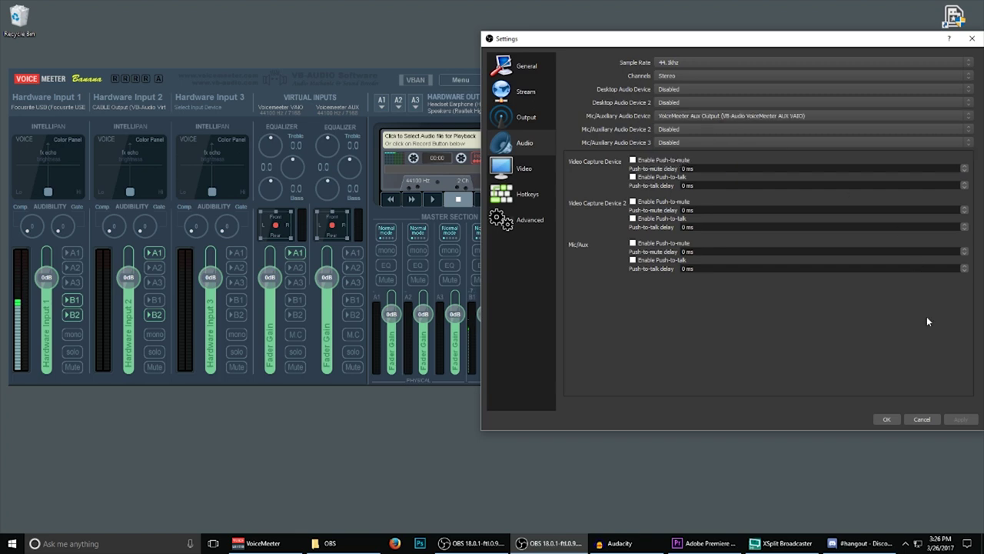
# Step: Confirm OBS settings, lower the Mic/Aux slider, and pull Hardware Input 1's fader to -0.8 dB
pyautogui.click(888, 420)
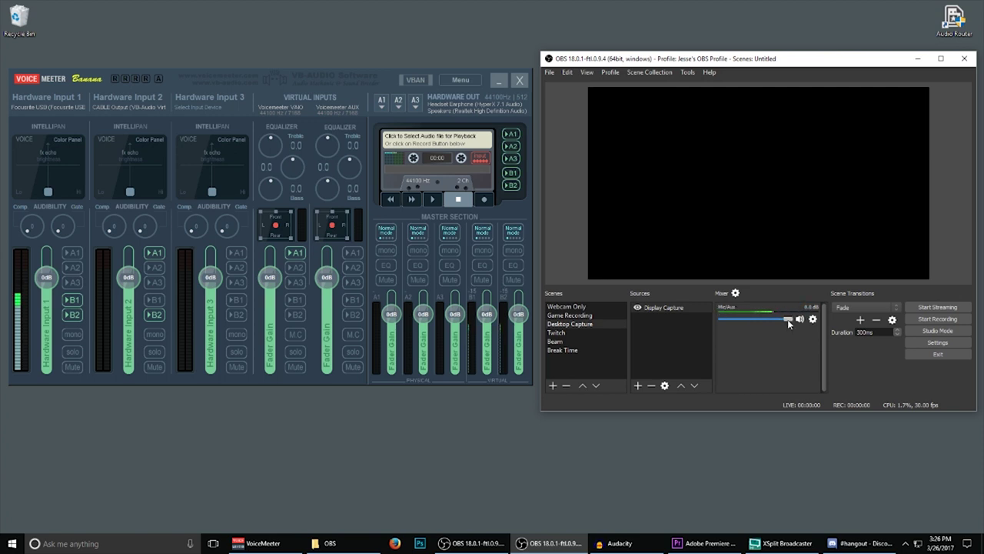
pyautogui.moveTo(787, 320)
pyautogui.mouseDown()
pyautogui.moveTo(733, 321)
pyautogui.moveTo(804, 325)
pyautogui.mouseUp()
pyautogui.click(51, 281)
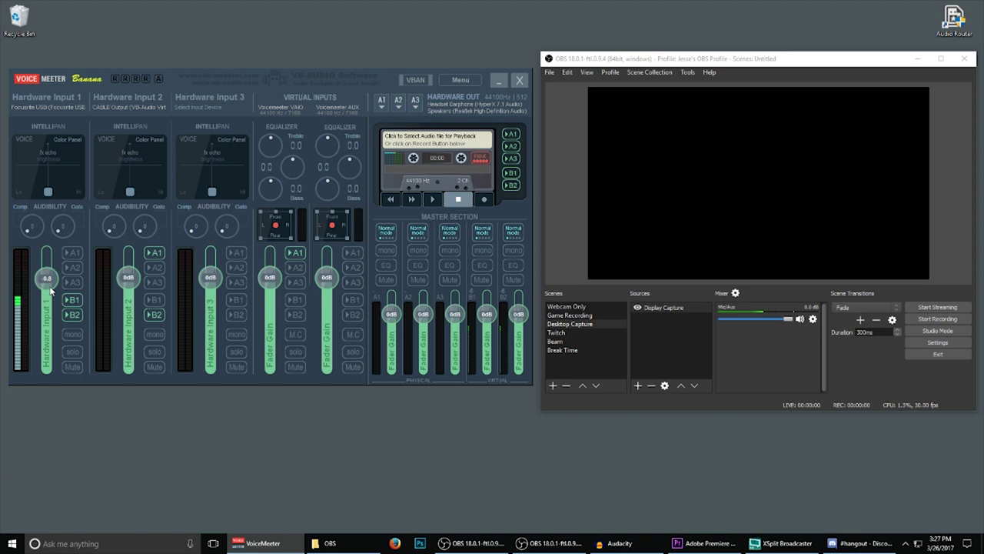
pyautogui.moveTo(51, 288); pyautogui.dragTo(51, 293)
# Step: Close OBS and, in XSplit's audio settings, keep System Sound set to None
pyautogui.click(964, 59)
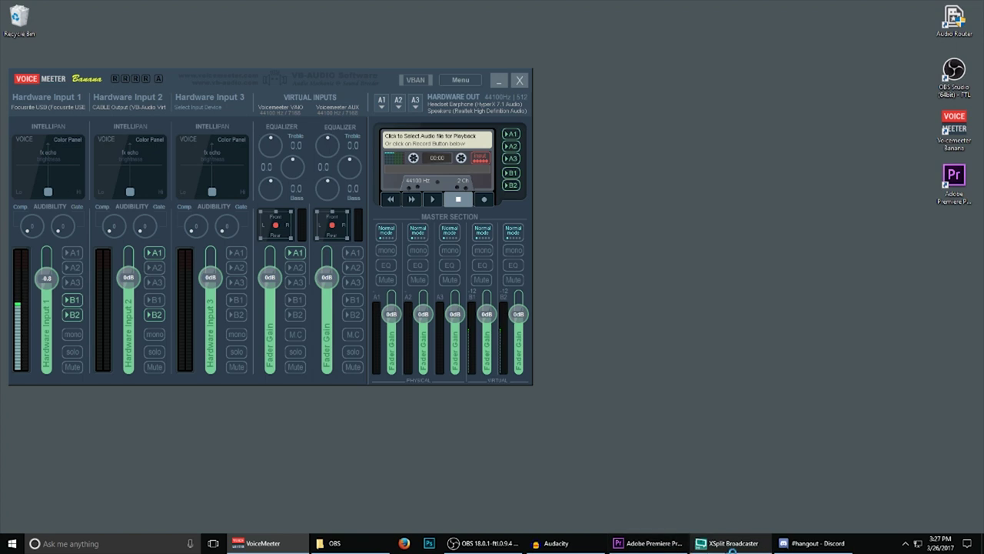
pyautogui.click(727, 543)
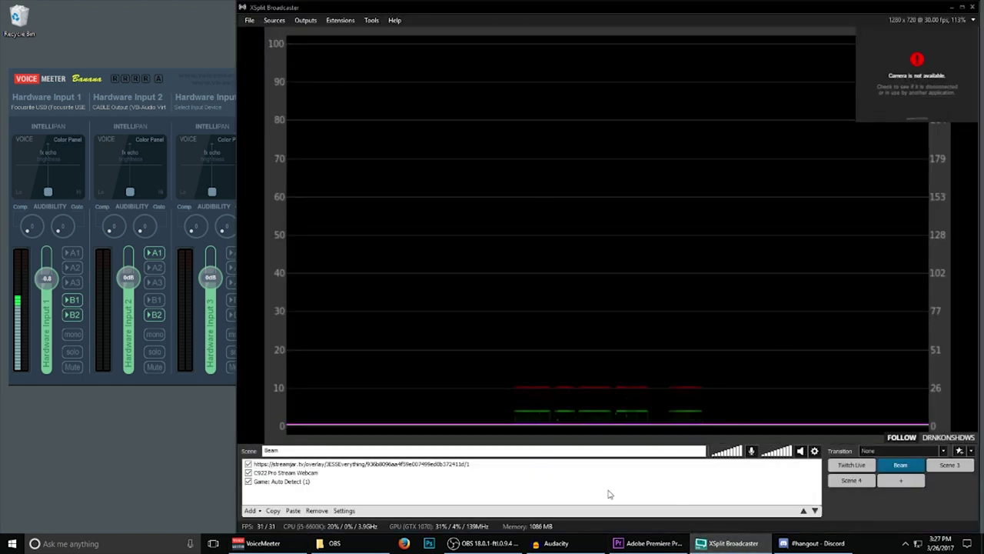
pyautogui.click(814, 450)
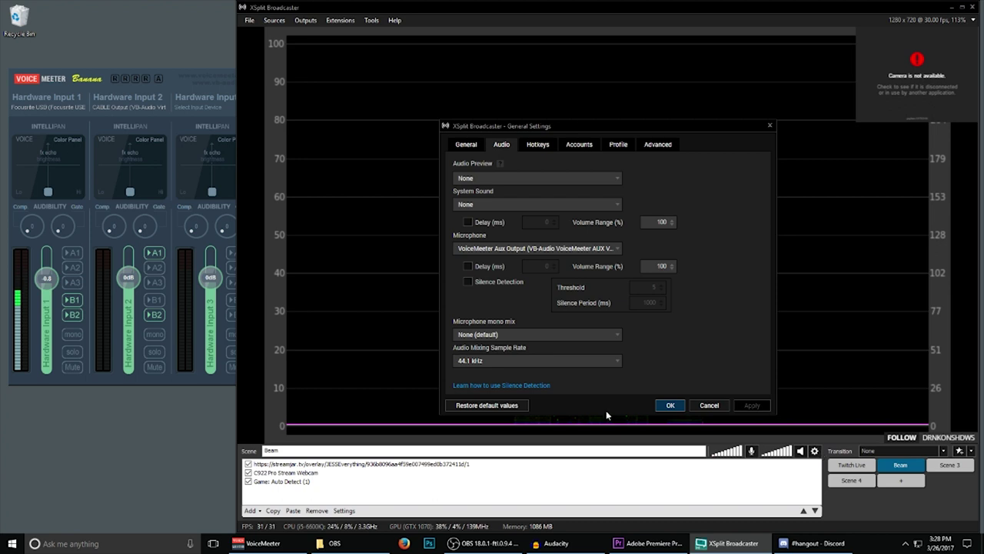
pyautogui.click(500, 205)
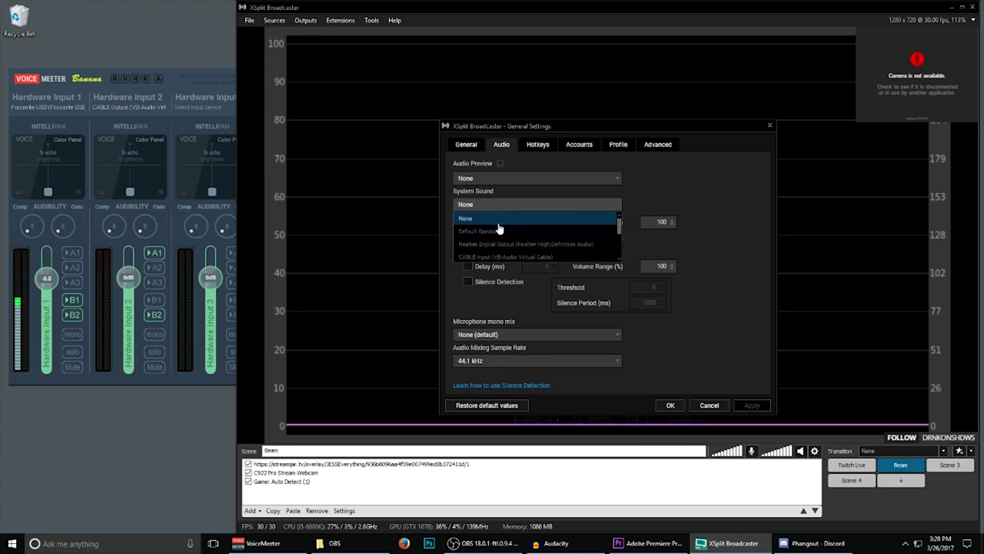
pyautogui.click(501, 219)
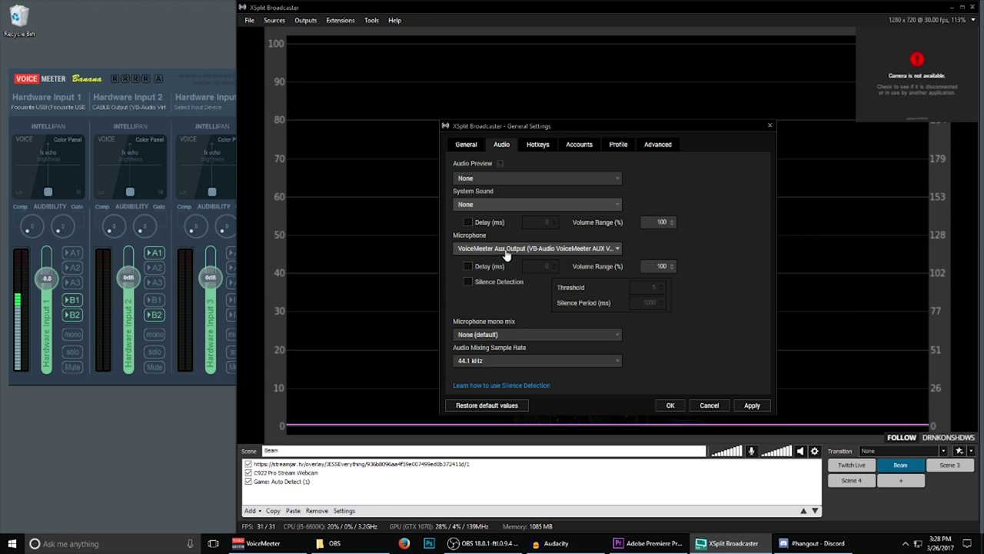
# Step: Apply XSplit's audio settings with Microphone on VoiceMeeter Aux Output, then minimize XSplit
pyautogui.click(751, 405)
pyautogui.click(666, 406)
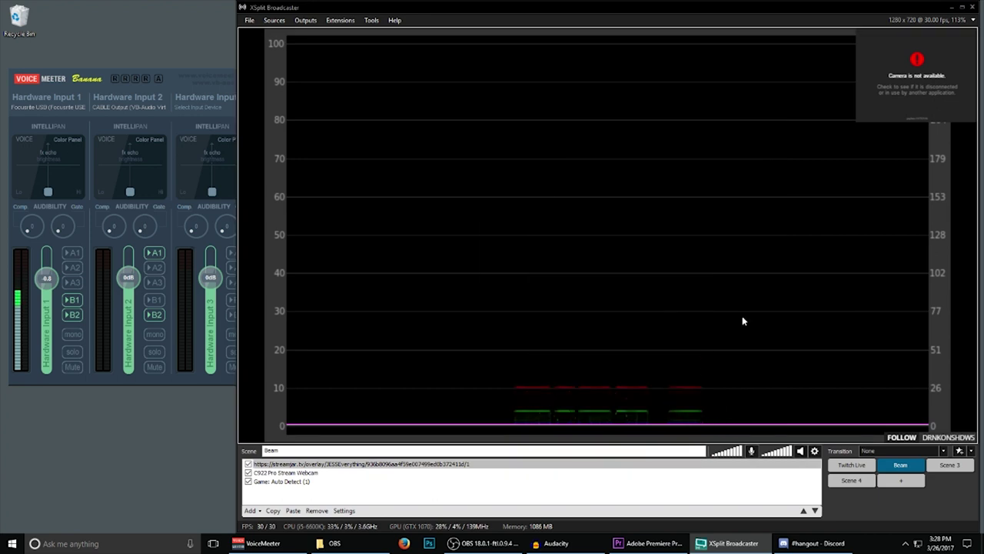
pyautogui.click(953, 9)
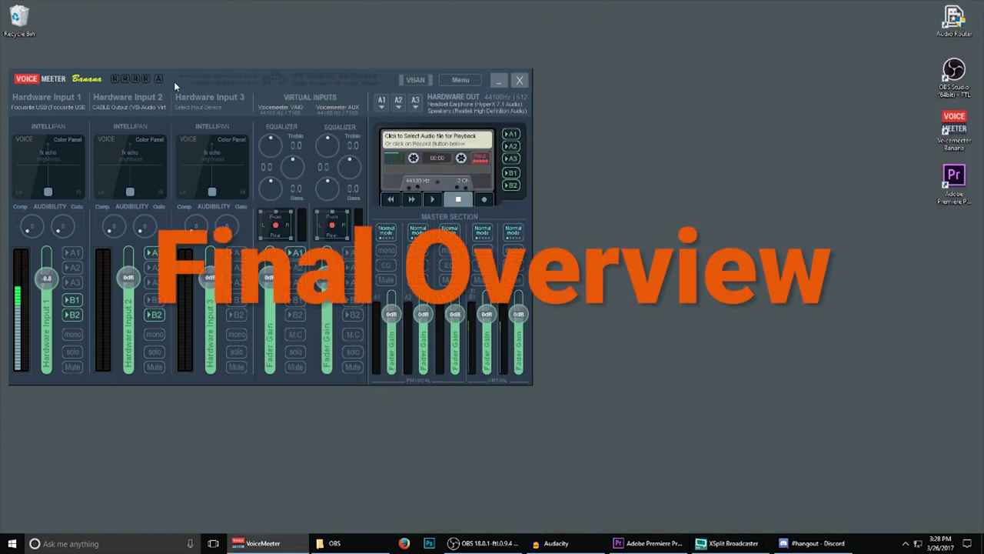
# Step: Centre the mixer, toggle Hardware Input 2's A1 and B2 off and on, and nudge the VAIO fader
pyautogui.moveTo(174, 81); pyautogui.dragTo(359, 82)
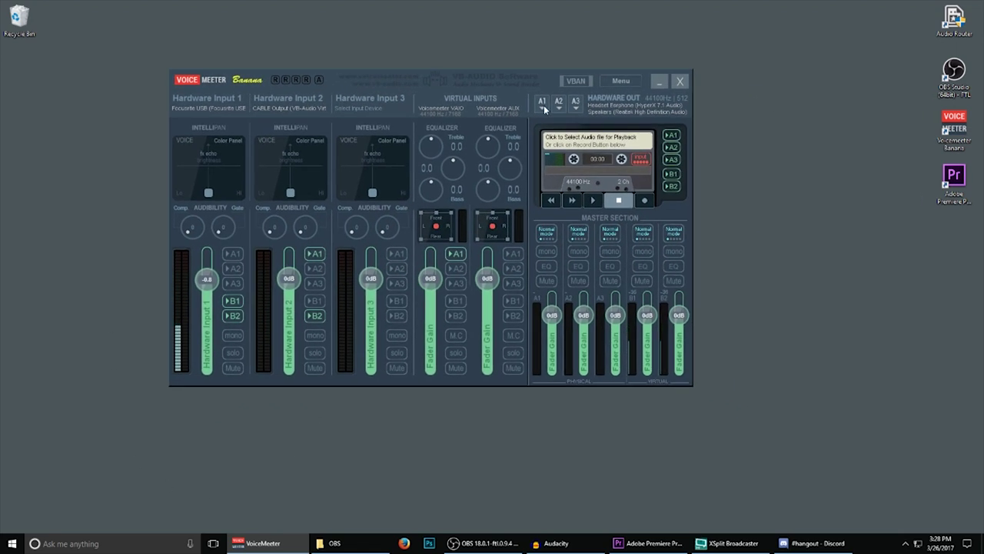
pyautogui.click(569, 102)
pyautogui.click(314, 253)
pyautogui.click(313, 253)
pyautogui.click(313, 318)
pyautogui.click(313, 317)
pyautogui.moveTo(433, 285)
pyautogui.mouseDown()
pyautogui.moveTo(433, 330)
pyautogui.moveTo(441, 266)
pyautogui.moveTo(439, 315)
pyautogui.moveTo(443, 280)
pyautogui.mouseUp()
# Step: Move the A1 master and Hardware Input 1 faders, reset both to 0 dB, and pan Hardware Input 1 front-left
pyautogui.moveTo(560, 323)
pyautogui.mouseDown()
pyautogui.moveTo(555, 334)
pyautogui.moveTo(565, 315)
pyautogui.moveTo(561, 326)
pyautogui.moveTo(553, 317)
pyautogui.mouseUp()
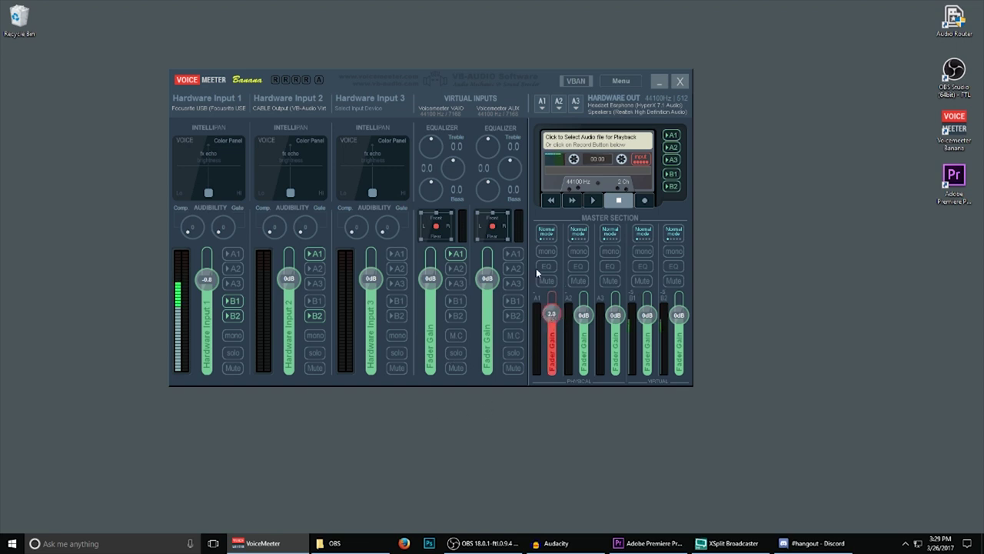
pyautogui.moveTo(207, 279); pyautogui.dragTo(215, 309)
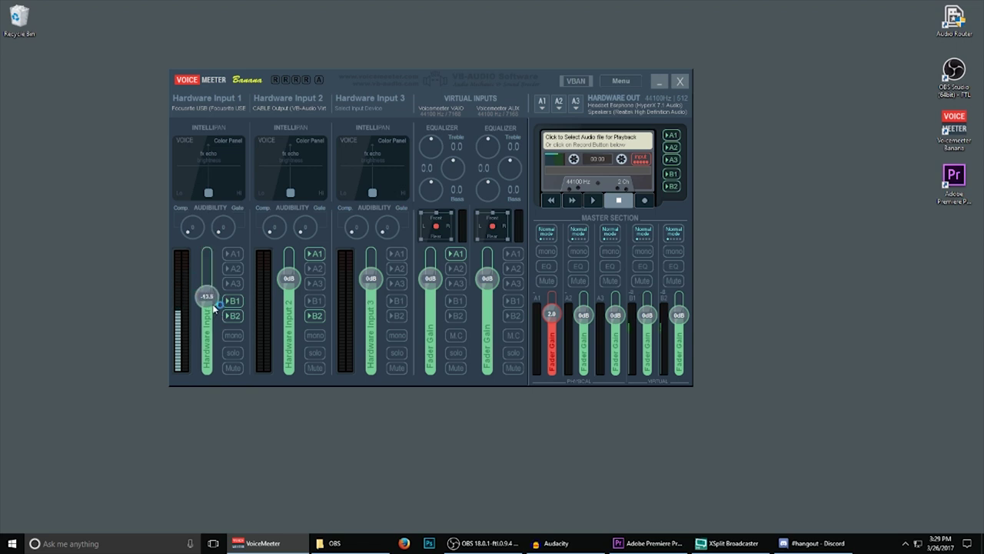
pyautogui.doubleClick(208, 306)
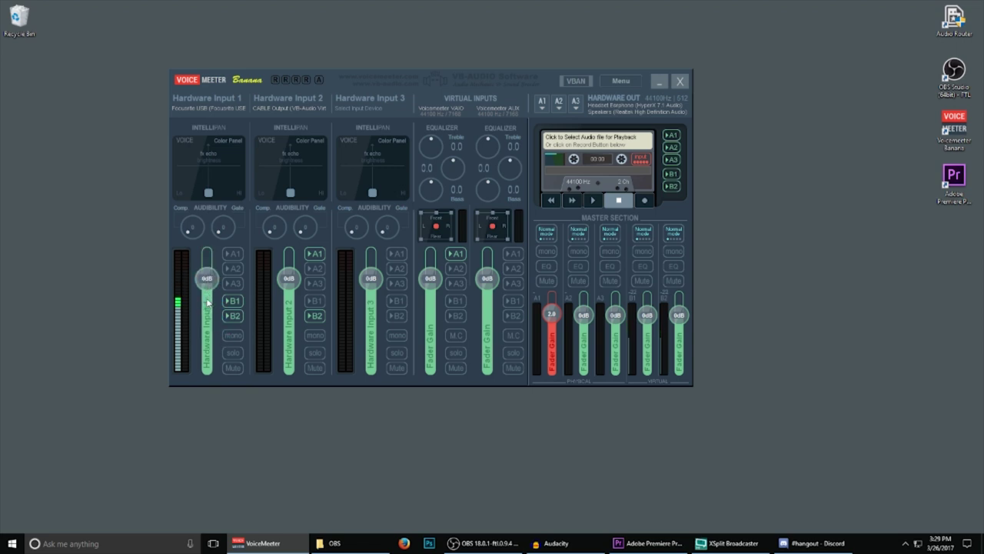
pyautogui.doubleClick(554, 315)
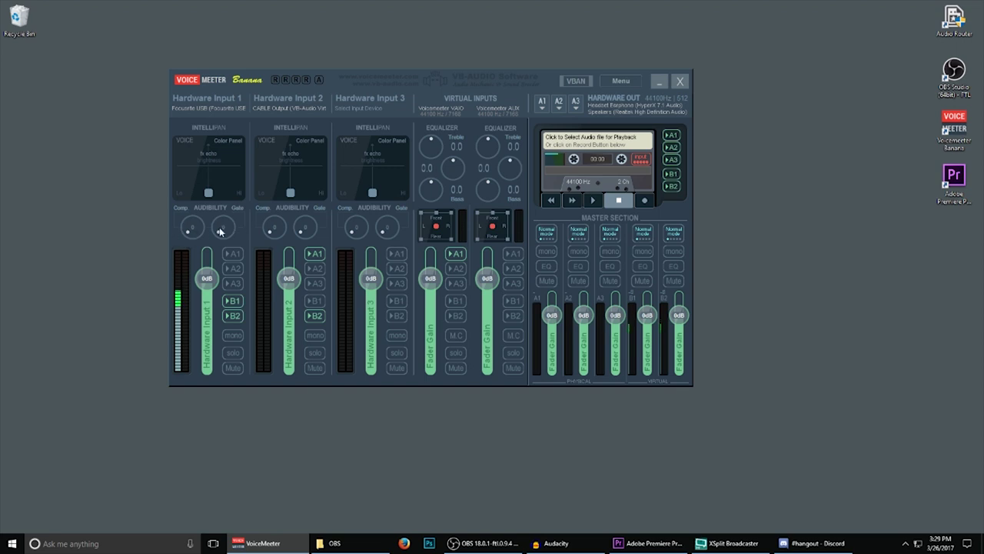
pyautogui.moveTo(208, 192)
pyautogui.mouseDown()
pyautogui.moveTo(192, 171)
pyautogui.moveTo(230, 178)
pyautogui.moveTo(187, 188)
pyautogui.moveTo(227, 178)
pyautogui.moveTo(229, 191)
pyautogui.moveTo(206, 192)
pyautogui.mouseUp()
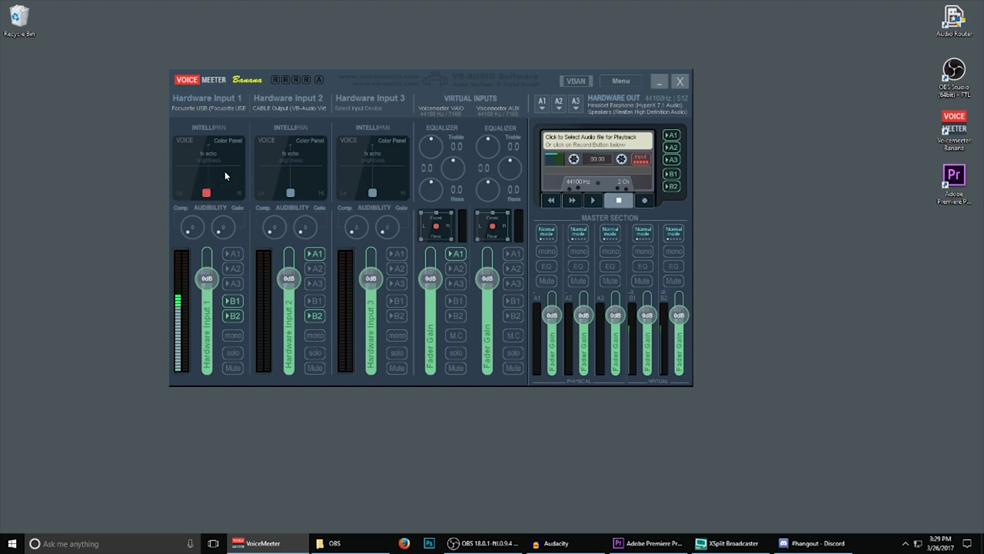